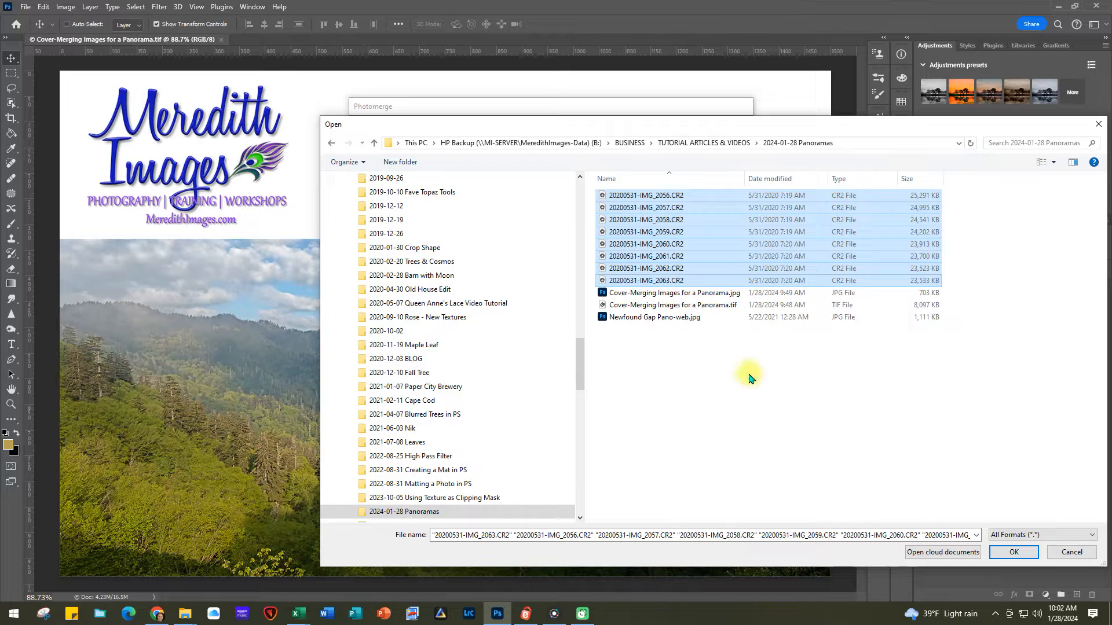
Photomerge the eight CR2 images IMG_2056 through IMG_2063 using the Perspective layout with Blend Images Together enabled.
left_click(1014, 553)
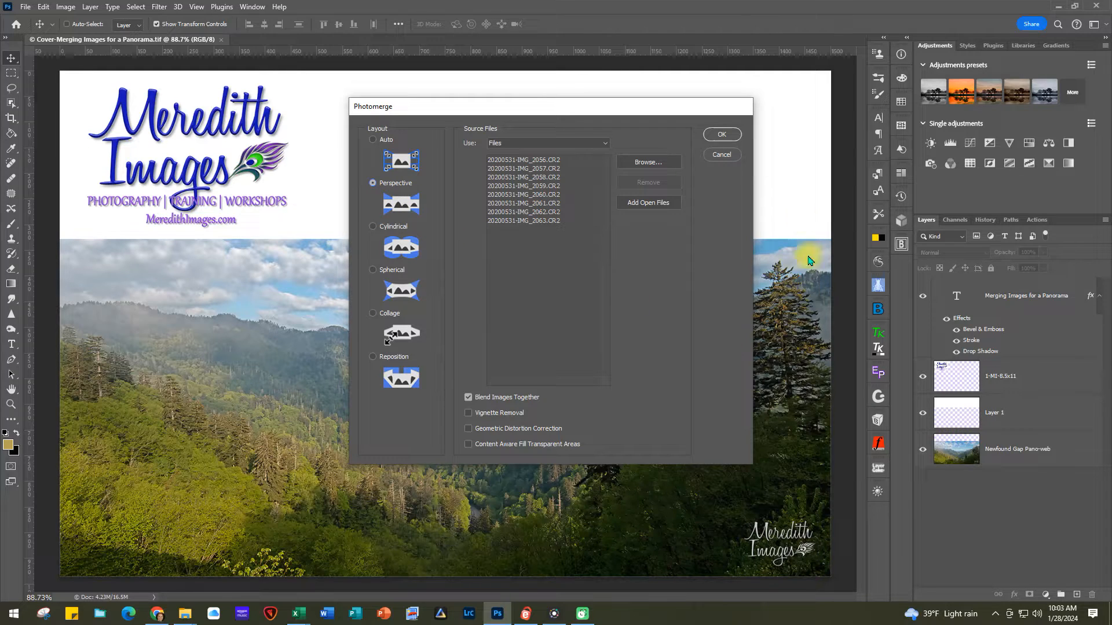
left_click(719, 136)
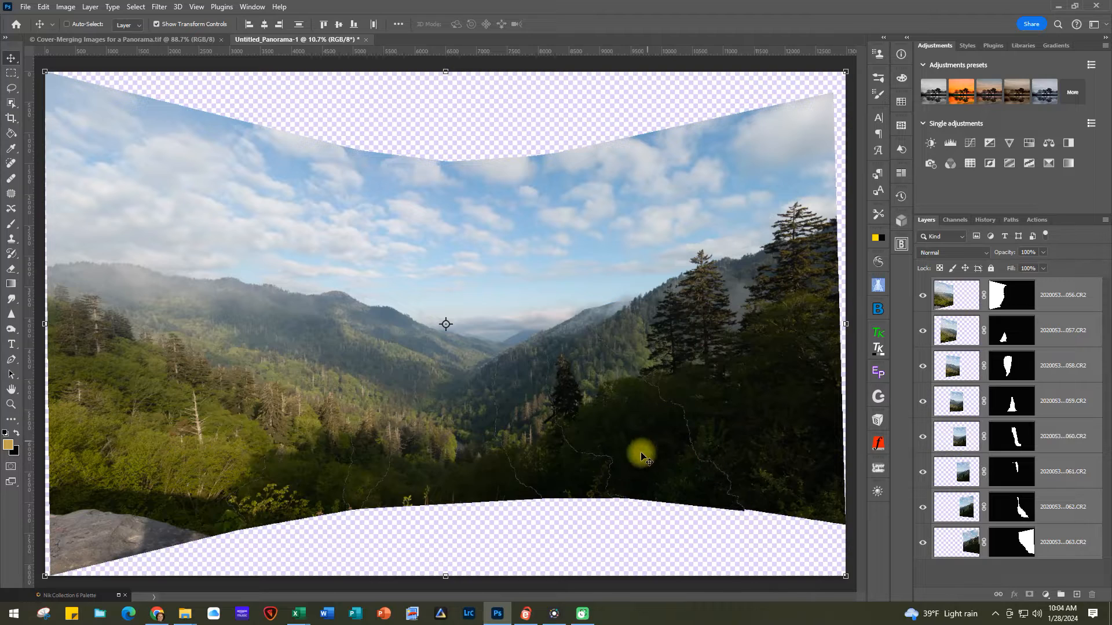
Examine the seam lines in the merged panorama at several magnifications and view the IMG_2063 layer on its own before showing all layers again.
scroll(663, 444, "up", 5)
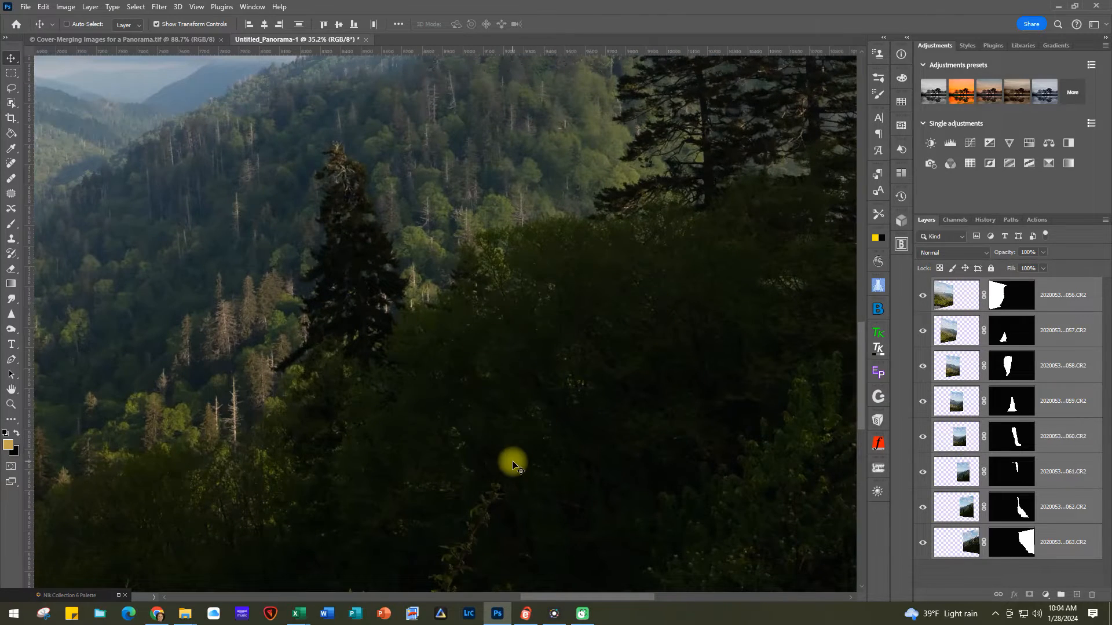
scroll(703, 466, "down", 4)
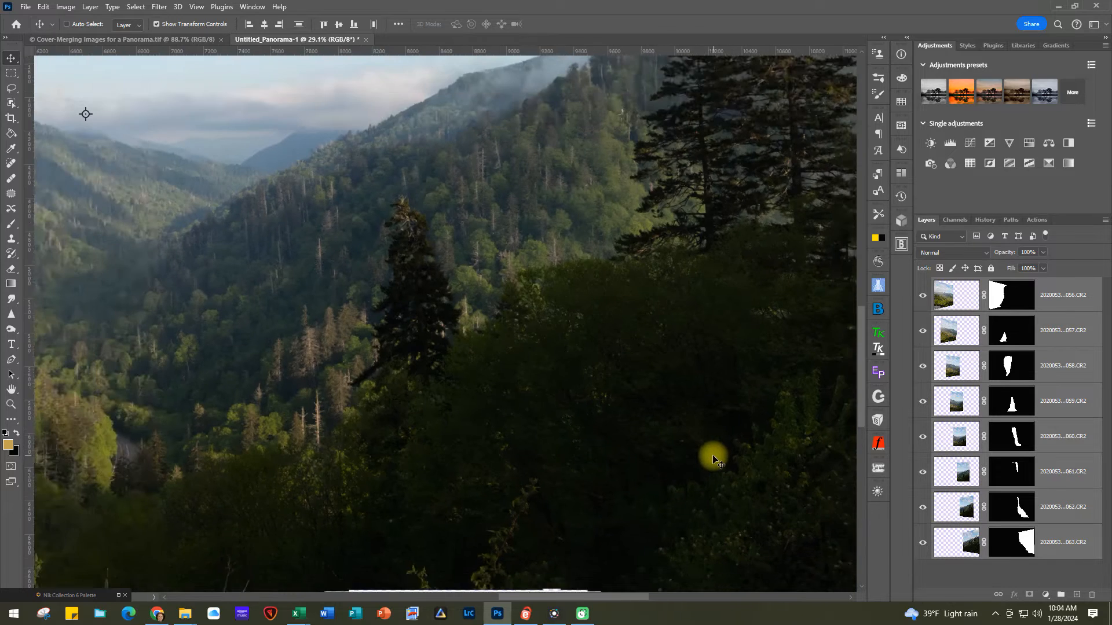
scroll(710, 457, "down", 3)
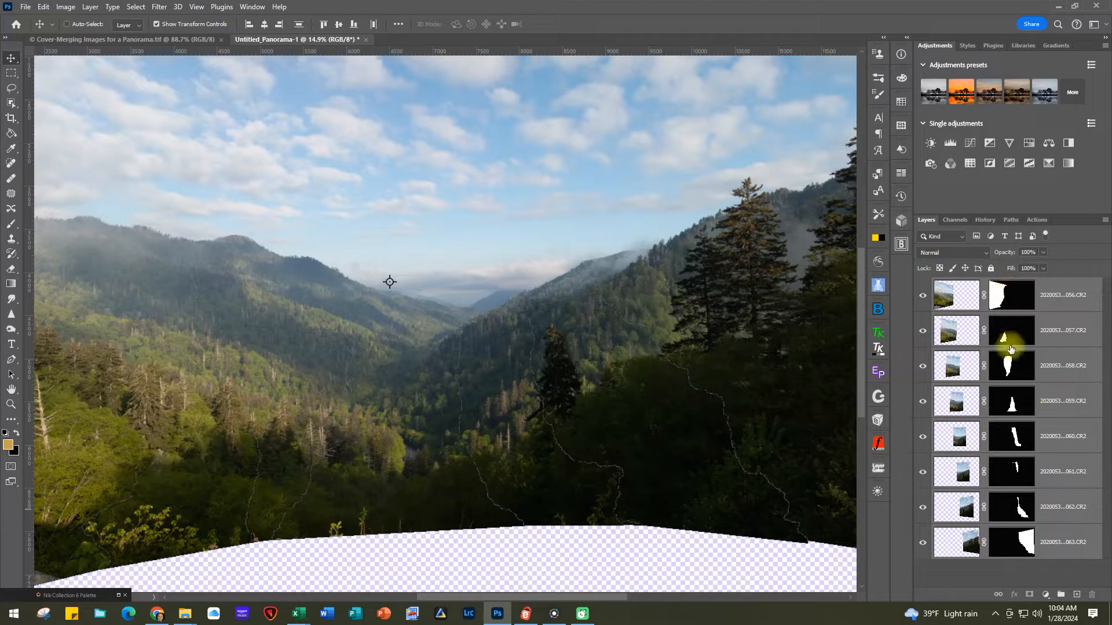
scroll(741, 380, "up", 1)
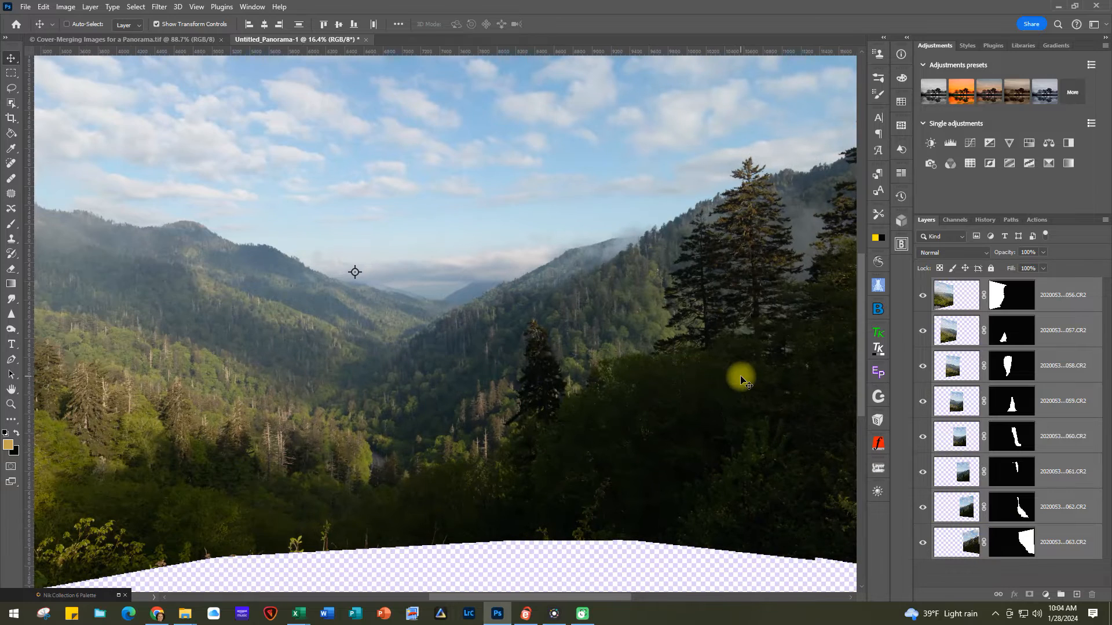
scroll(741, 380, "down", 8)
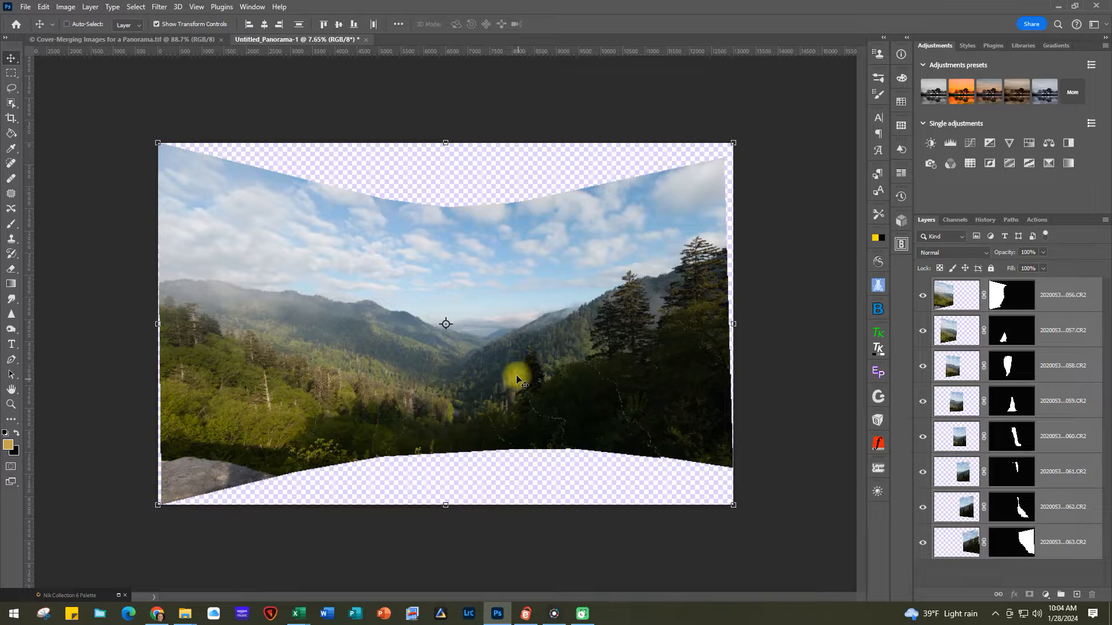
left_click(923, 543, "alt")
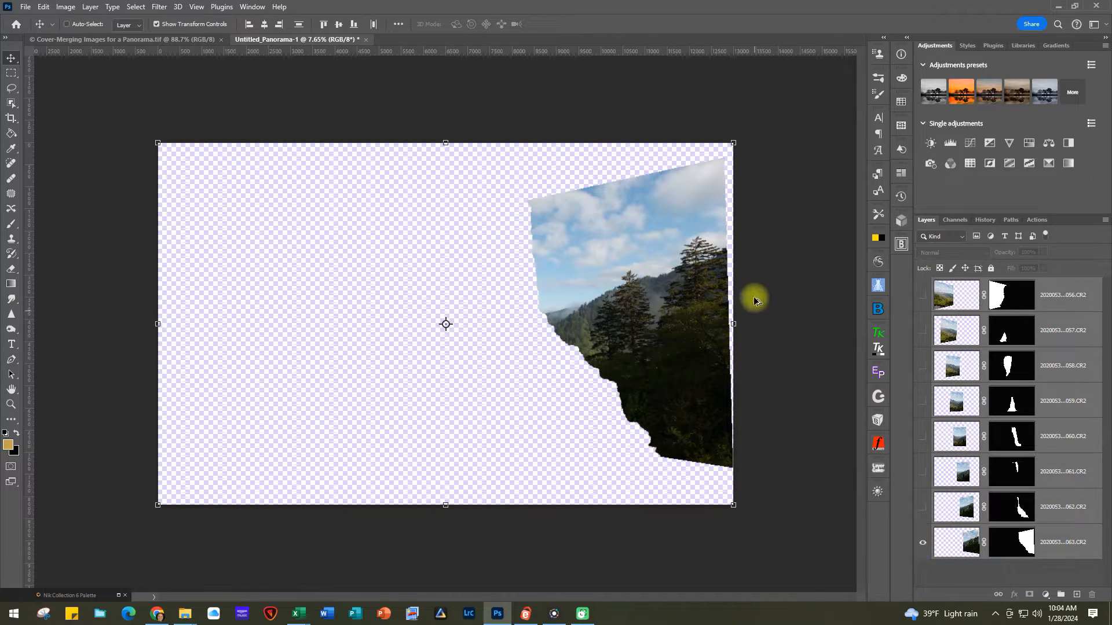
left_click(923, 543, "alt")
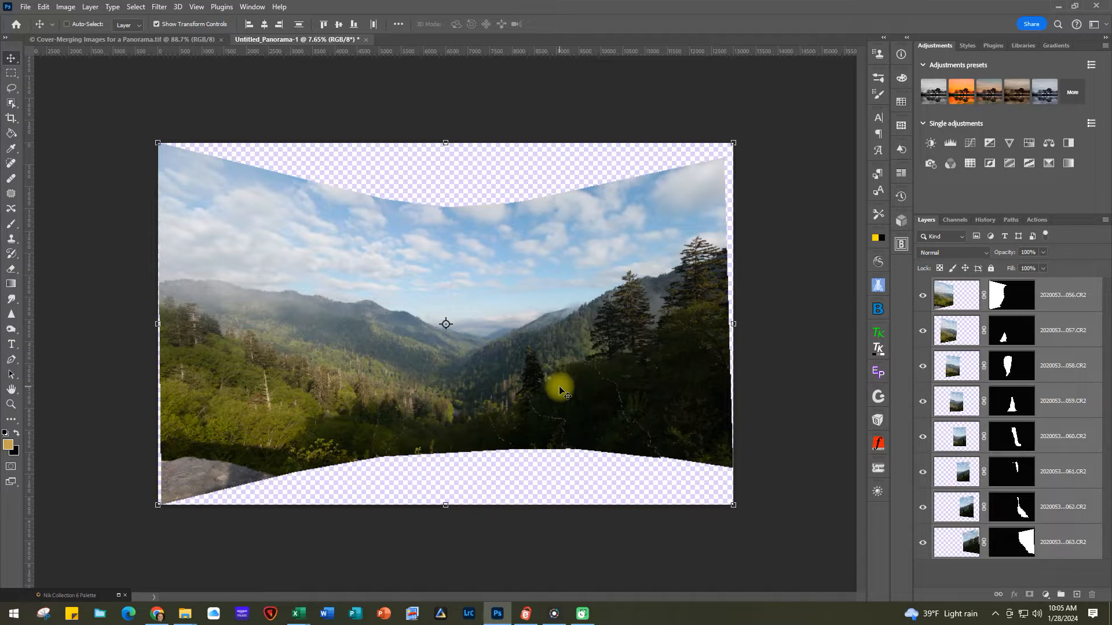
scroll(559, 388, "up", 2)
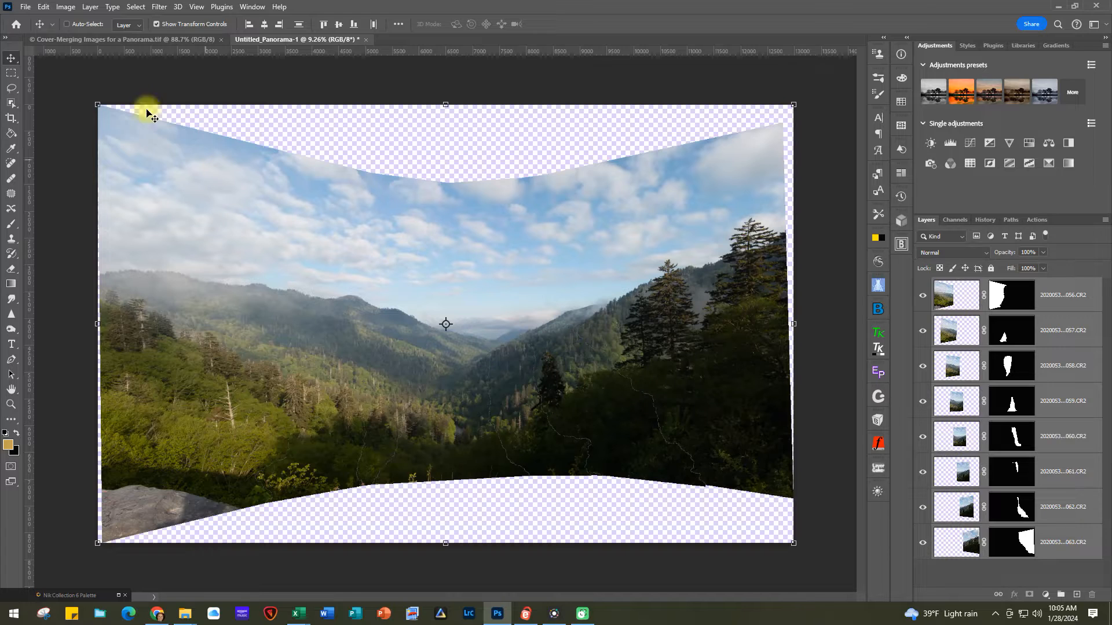
Run Photomerge on the CR2 files IMG_2056 through IMG_2063 using the Auto layout with Blend Images Together enabled.
left_click(26, 8)
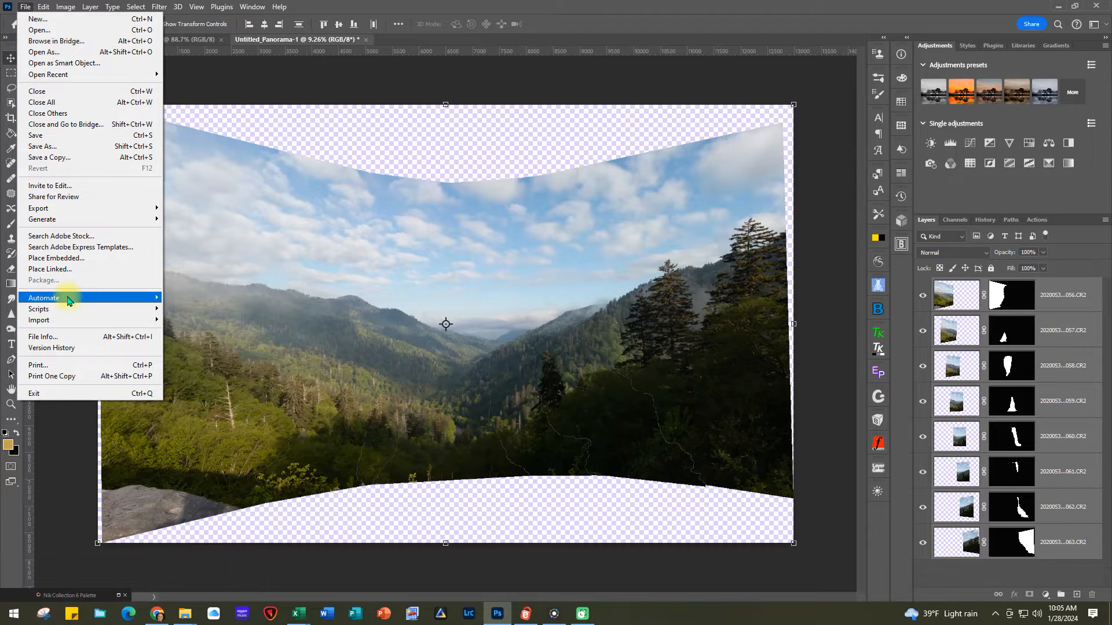
mouse_move(69, 298)
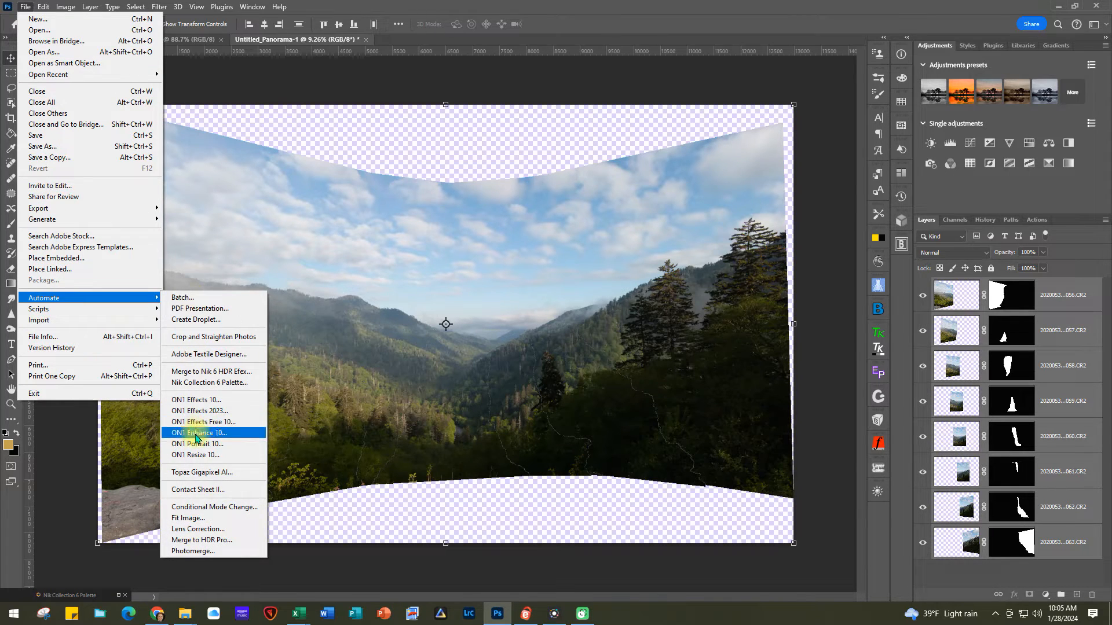
left_click(222, 553)
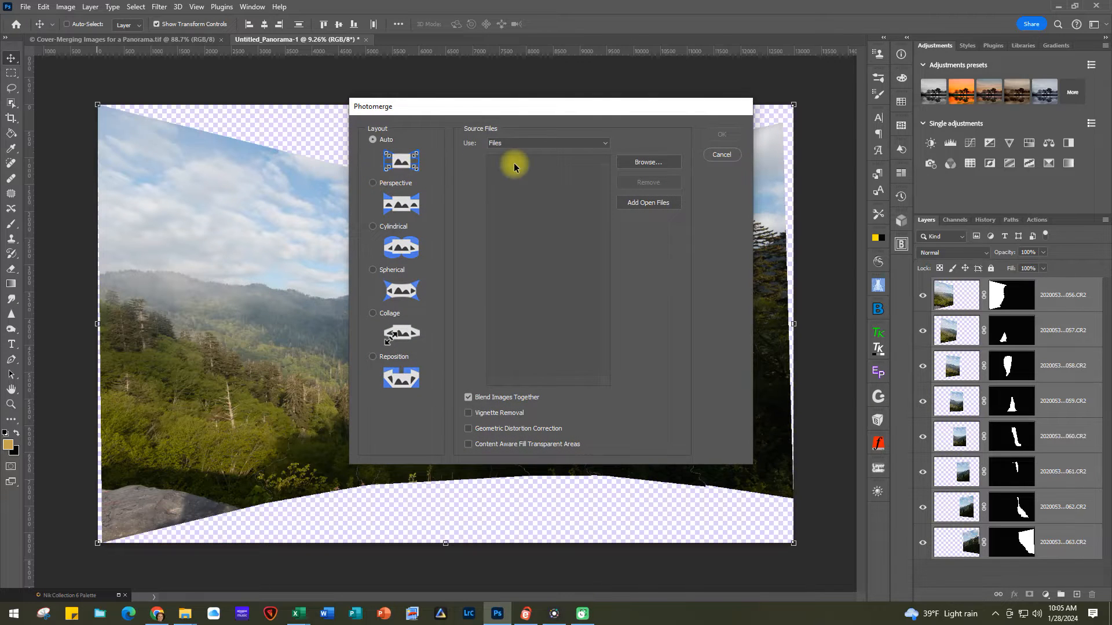
left_click(645, 163)
left_click(646, 195)
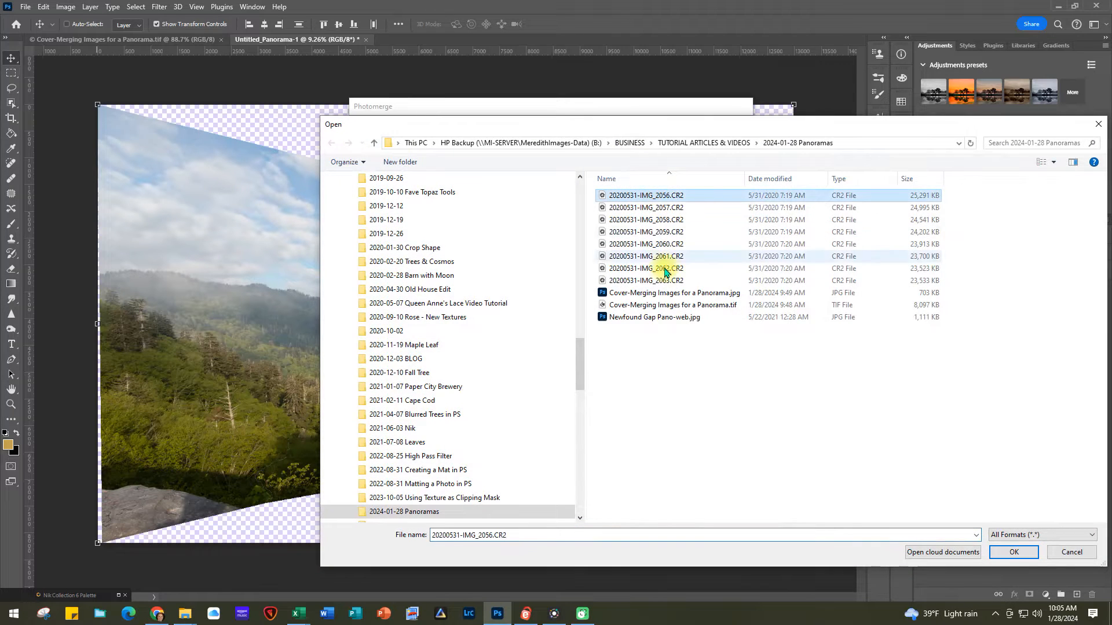
left_click(657, 282, "shift")
left_click(1019, 554)
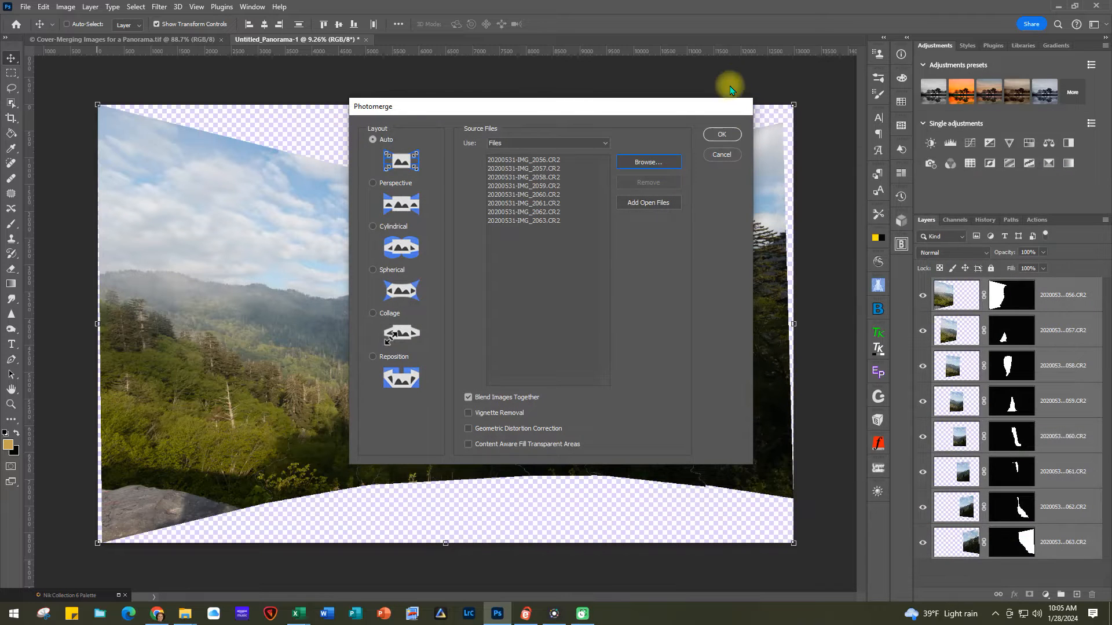
left_click(722, 134)
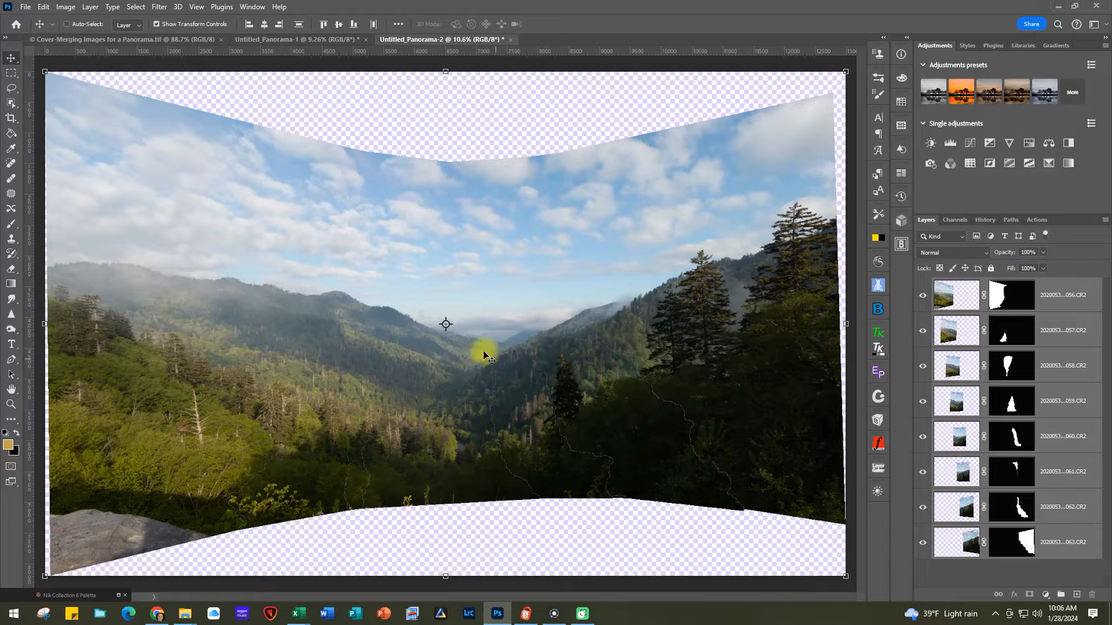
Compare Untitled_Panorama-1 with Untitled_Panorama-2 and examine the seam lines in the dark trees of the second panorama up close.
left_click(280, 41)
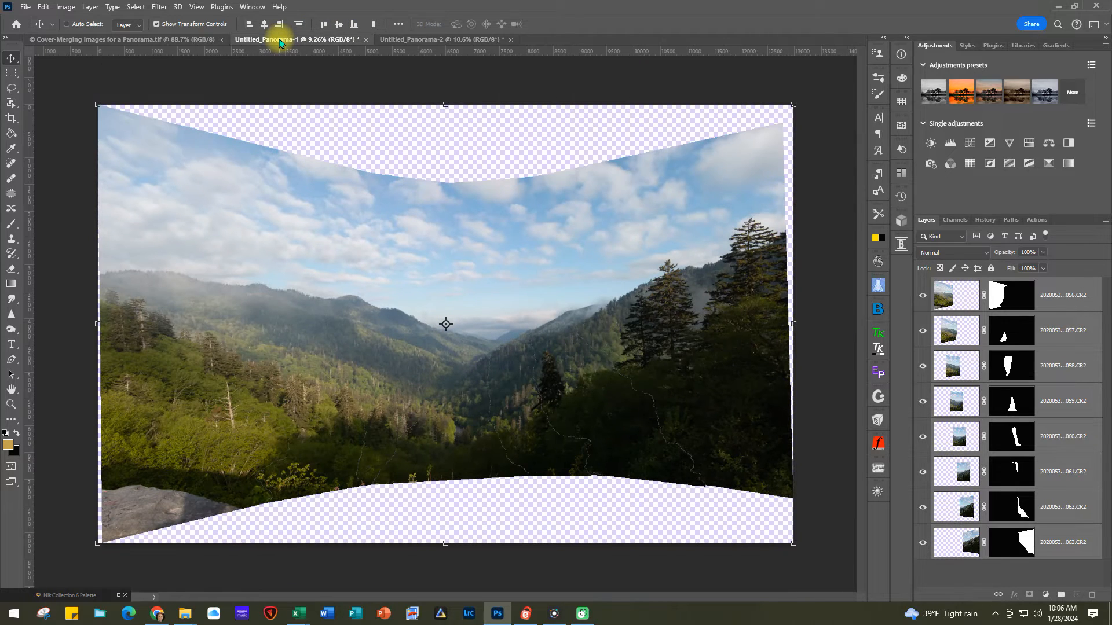
left_click(458, 40)
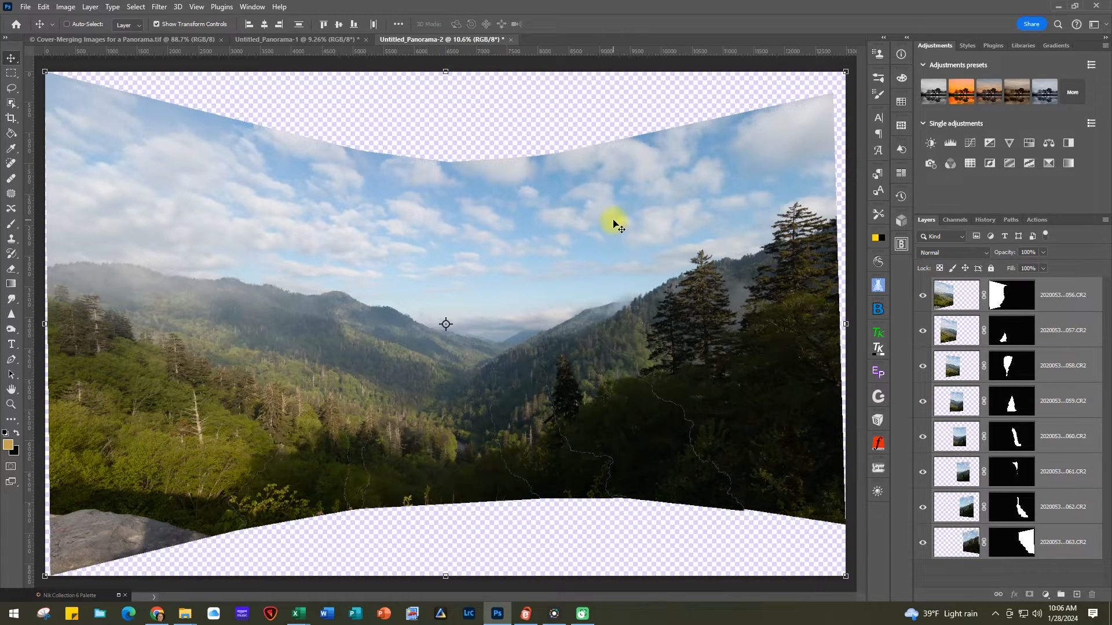
scroll(720, 454, "up", 5)
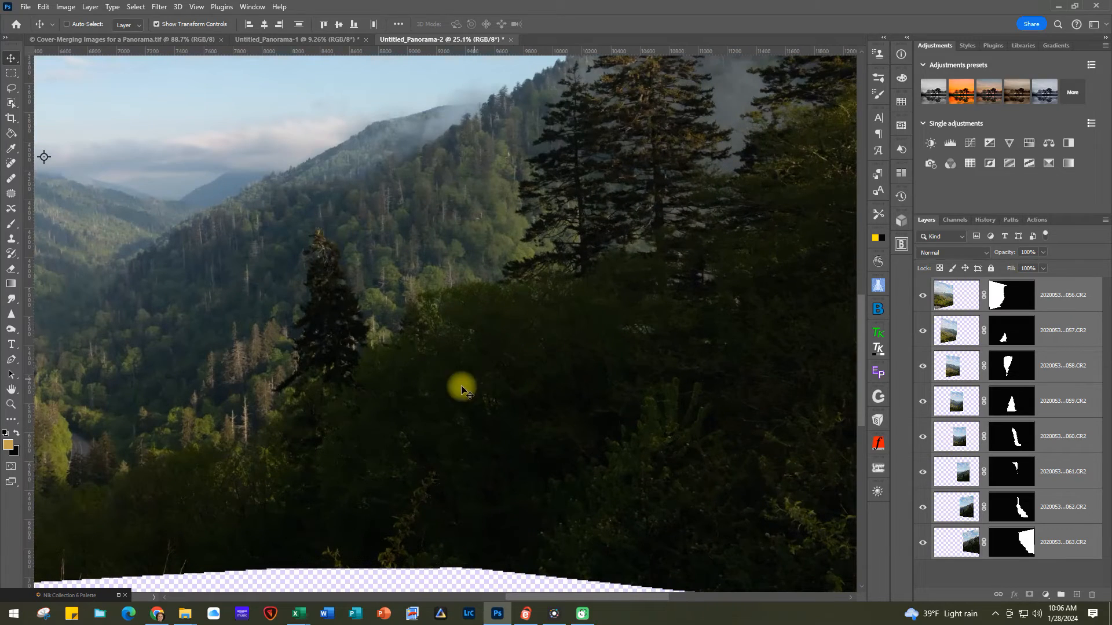
scroll(623, 399, "down", 2)
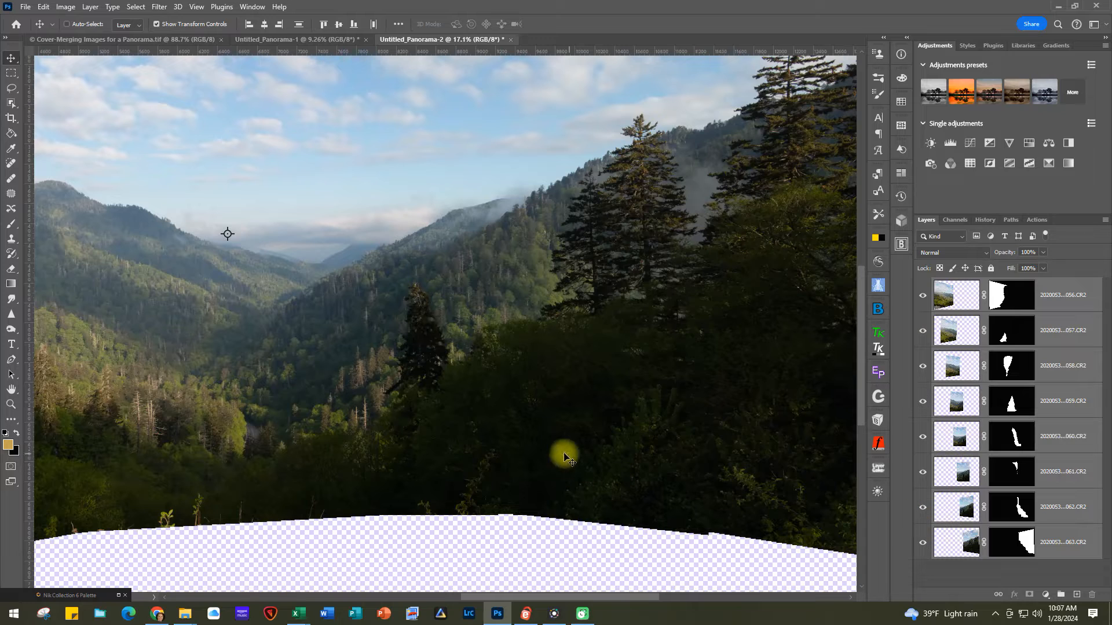
scroll(510, 440, "down", 1)
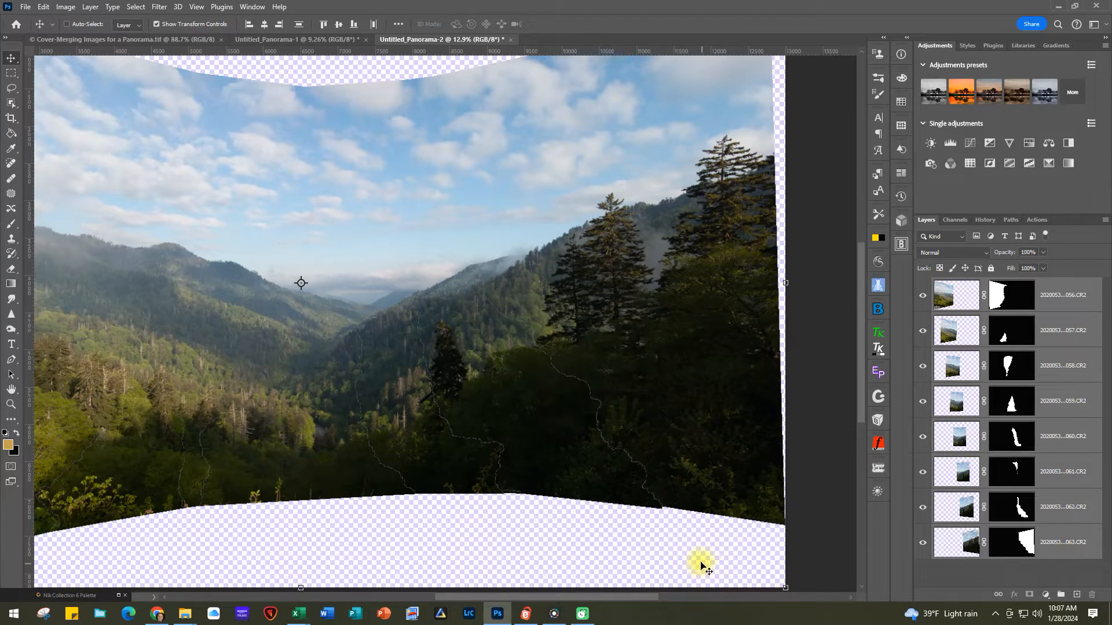
scroll(660, 473, "up", 1)
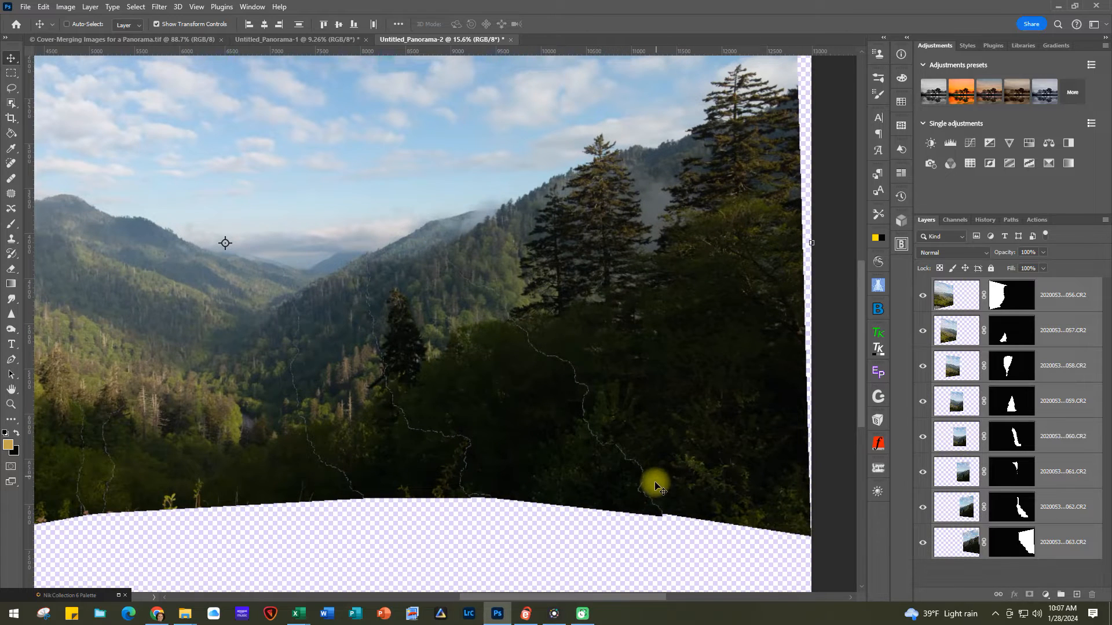
scroll(640, 492, "down", 1)
scroll(637, 495, "down", 1)
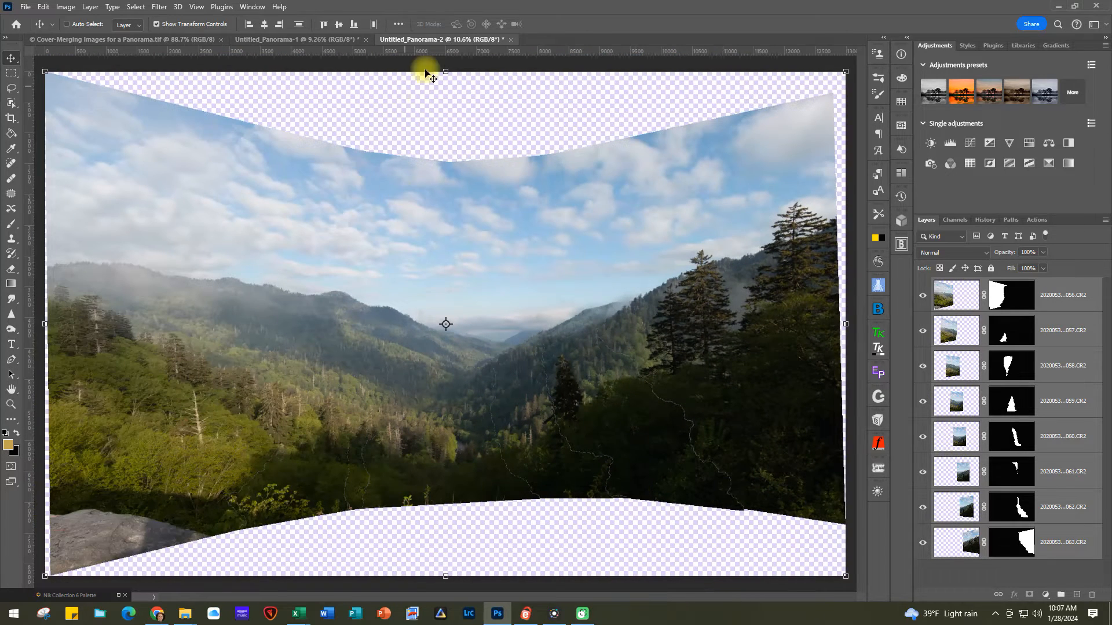
left_click(285, 41)
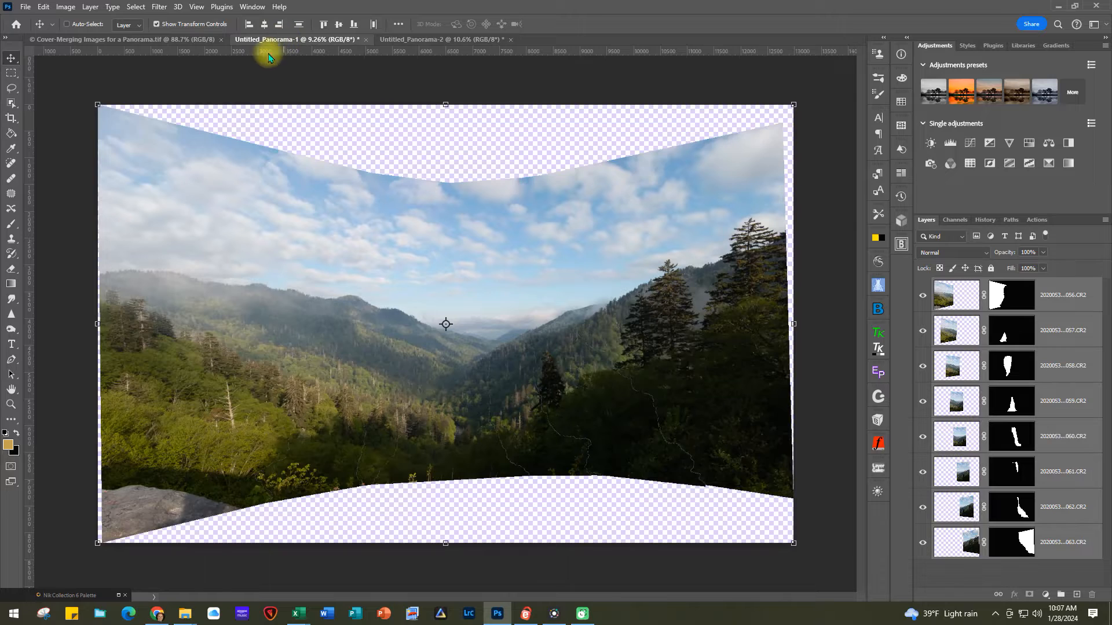
scroll(263, 57, "up", 1)
left_click(410, 40)
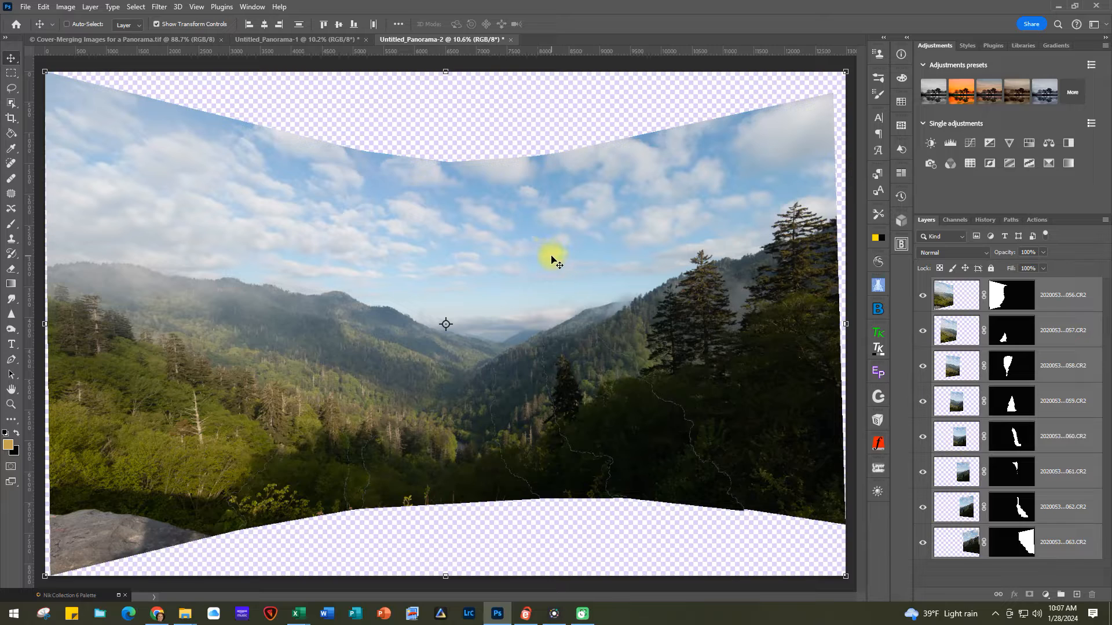
Lasso the transparent area above the sky with an overlapping strip of clouds and fill it using Generative Fill with an empty prompt.
key("ctrl+minus")
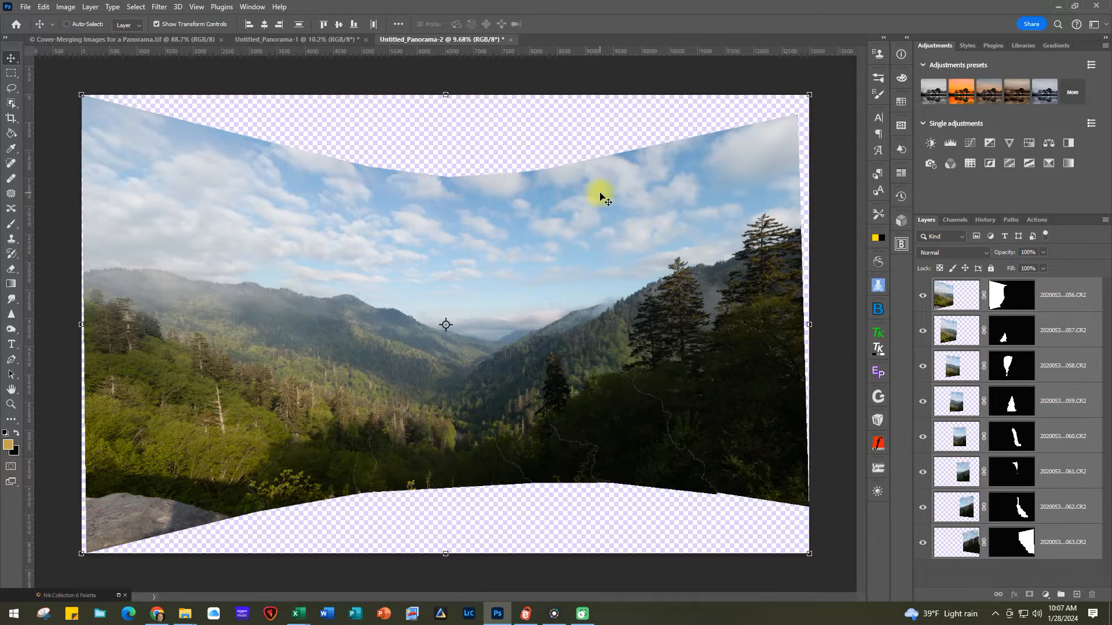
left_click(12, 89)
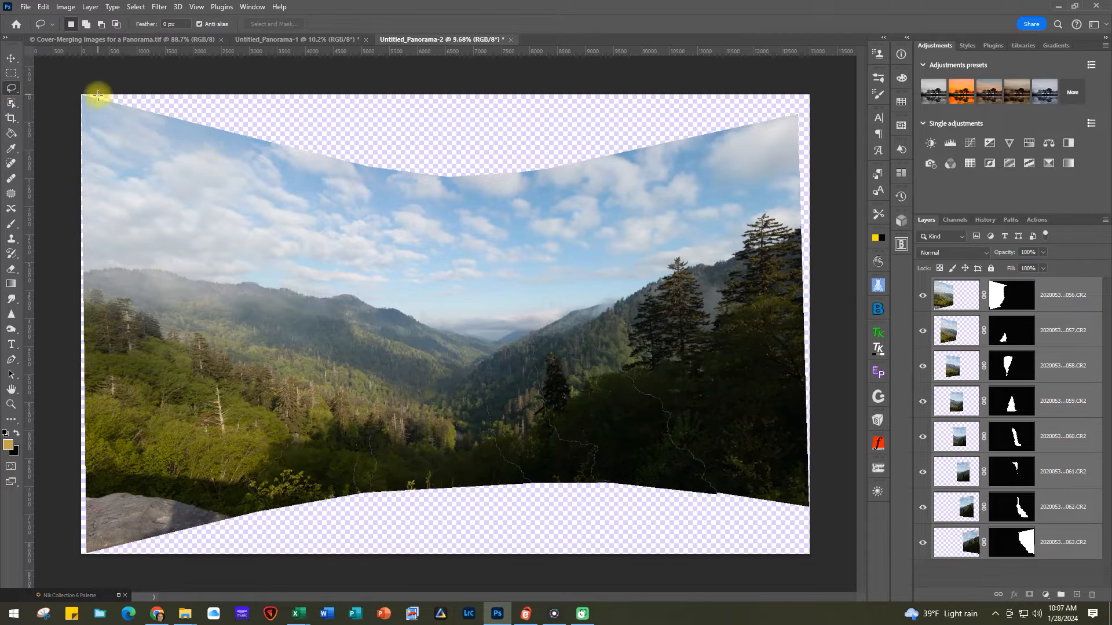
mouse_move(81, 98)
left_mouse_down()
mouse_move(242, 160)
mouse_move(456, 194)
mouse_move(628, 185)
mouse_move(748, 151)
mouse_move(791, 152)
mouse_move(779, 136)
mouse_move(795, 131)
mouse_move(802, 100)
mouse_move(538, 84)
mouse_move(83, 99)
left_mouse_up()
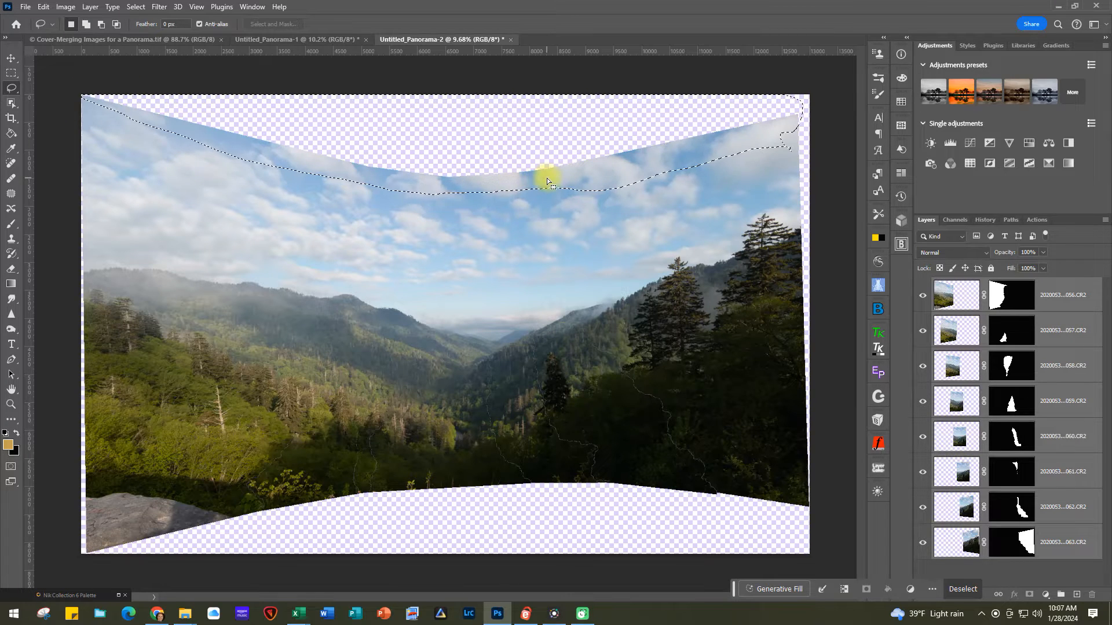
left_click(780, 589)
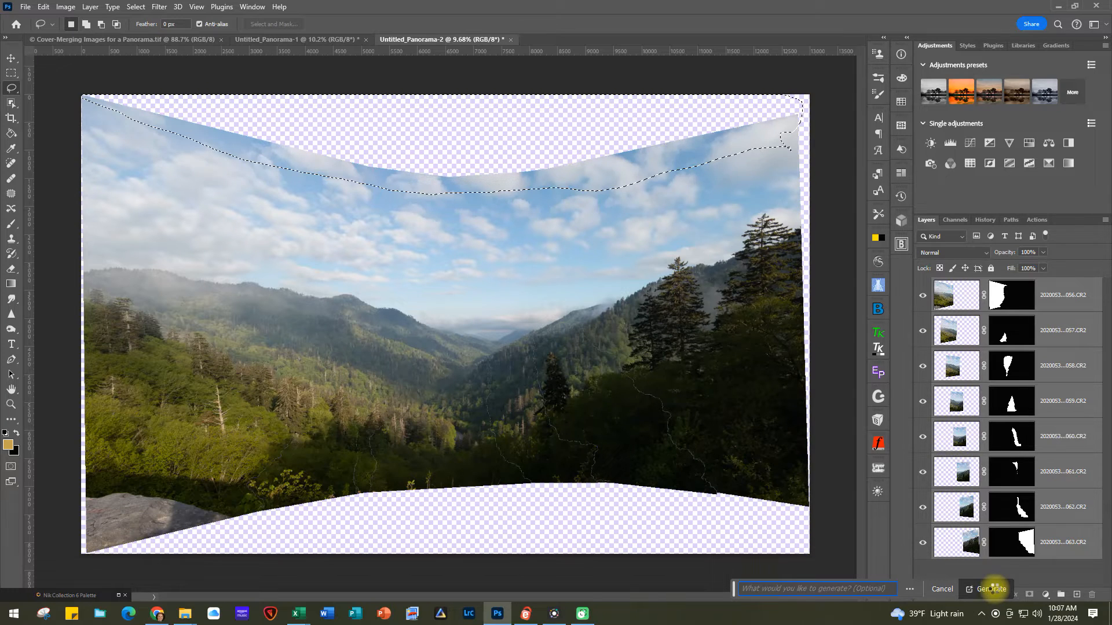
left_click(992, 588)
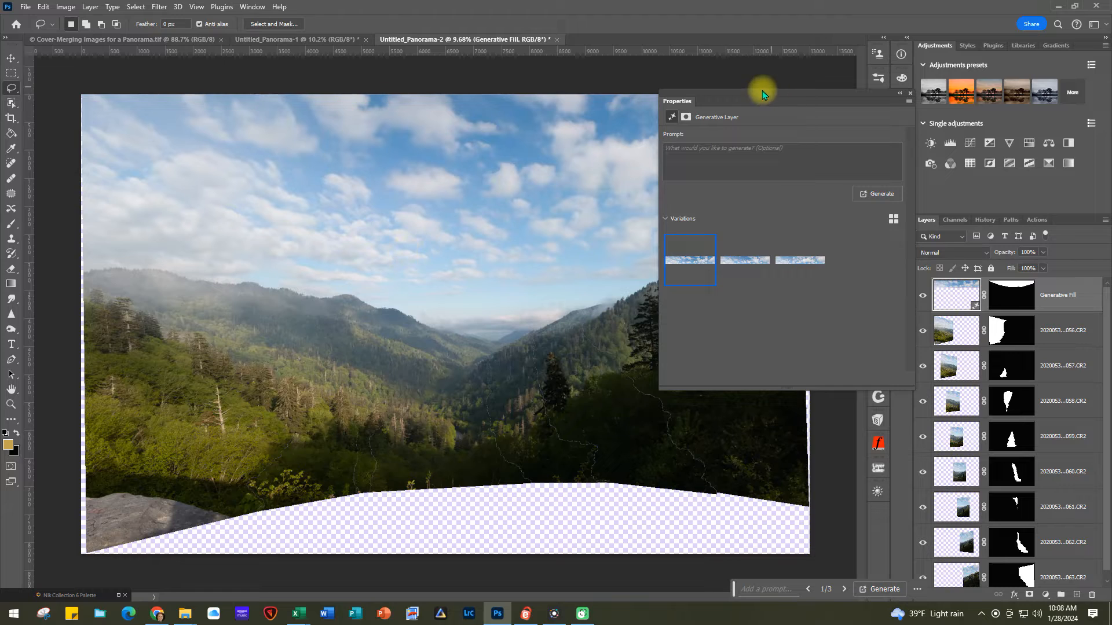
Move the floating Properties panel off the image, close it and undo the stray lasso selection.
left_click_drag(786, 101, 888, 106)
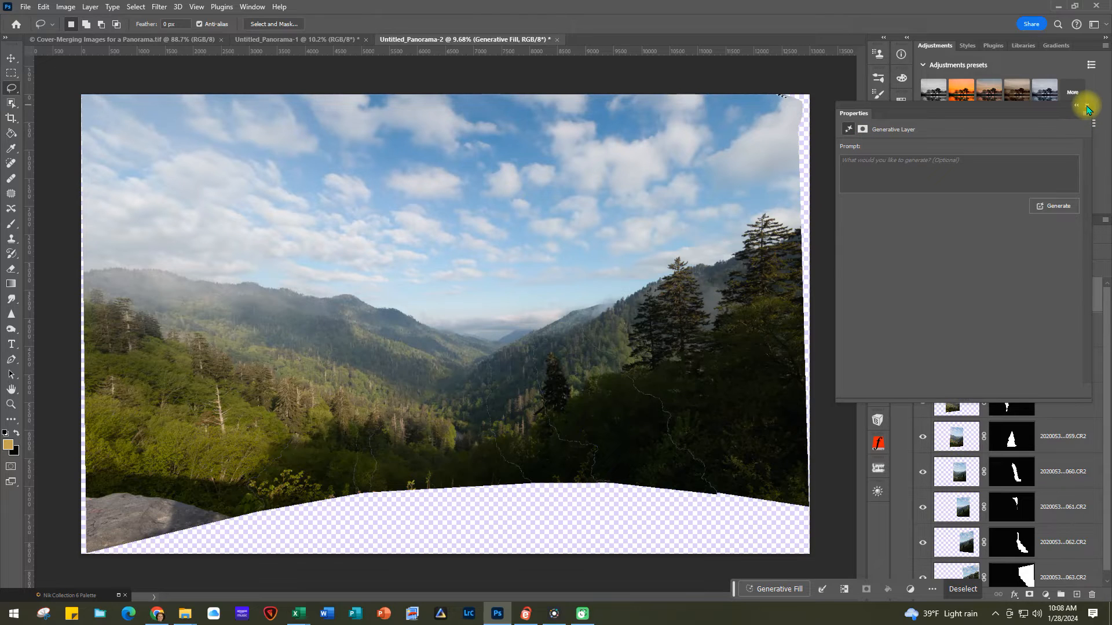
left_click(1087, 109)
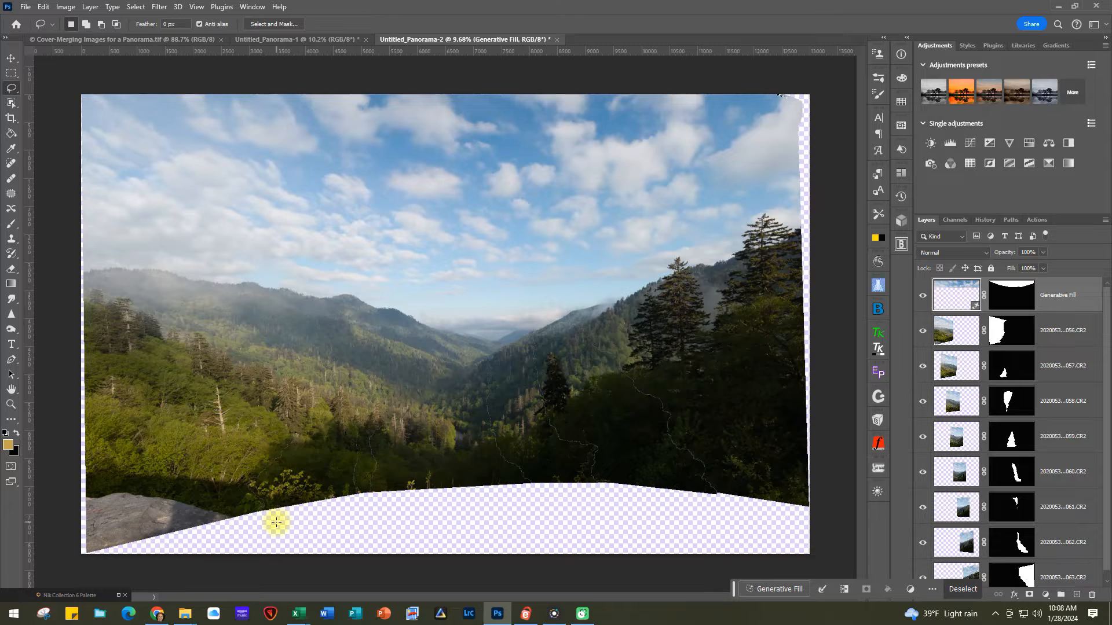
key("ctrl+z")
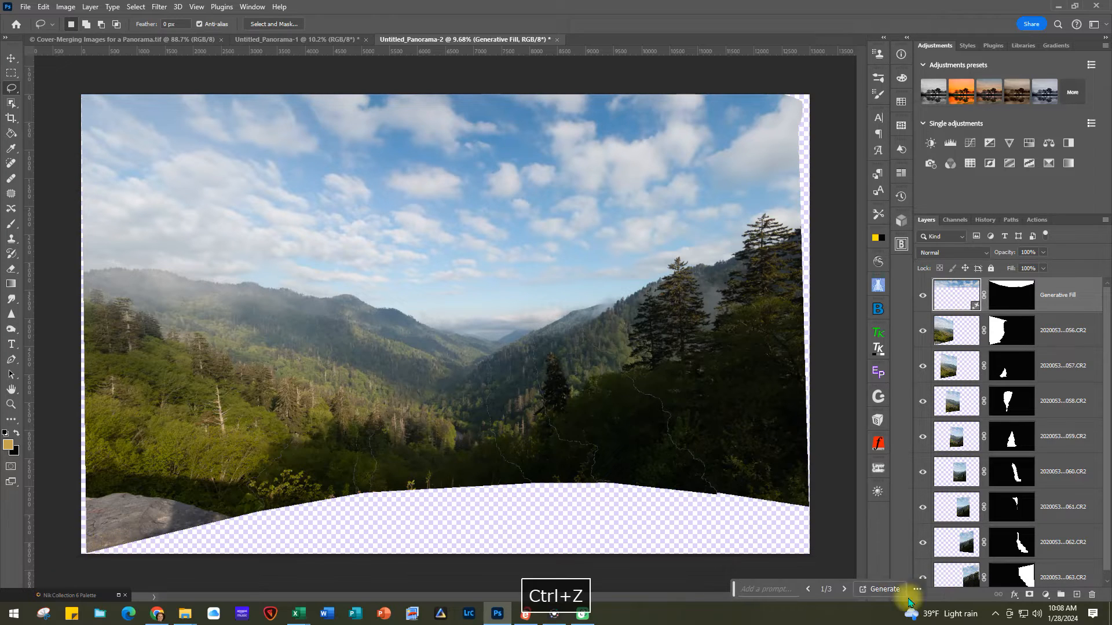
Lasso the transparent area below the landscape with an overlapping strip of foreground and fill it using Generative Fill with an empty prompt.
mouse_move(826, 506)
left_mouse_down()
mouse_move(480, 460)
mouse_move(191, 498)
mouse_move(74, 553)
mouse_move(308, 574)
mouse_move(802, 570)
mouse_move(826, 556)
mouse_move(828, 530)
mouse_move(805, 499)
left_mouse_up()
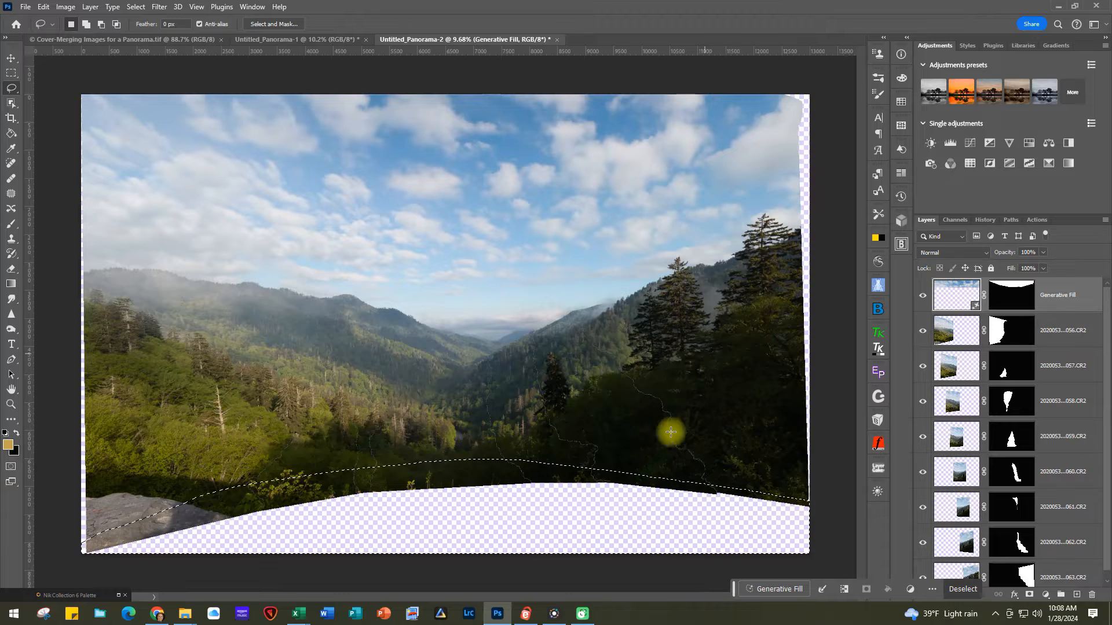
left_click(769, 588)
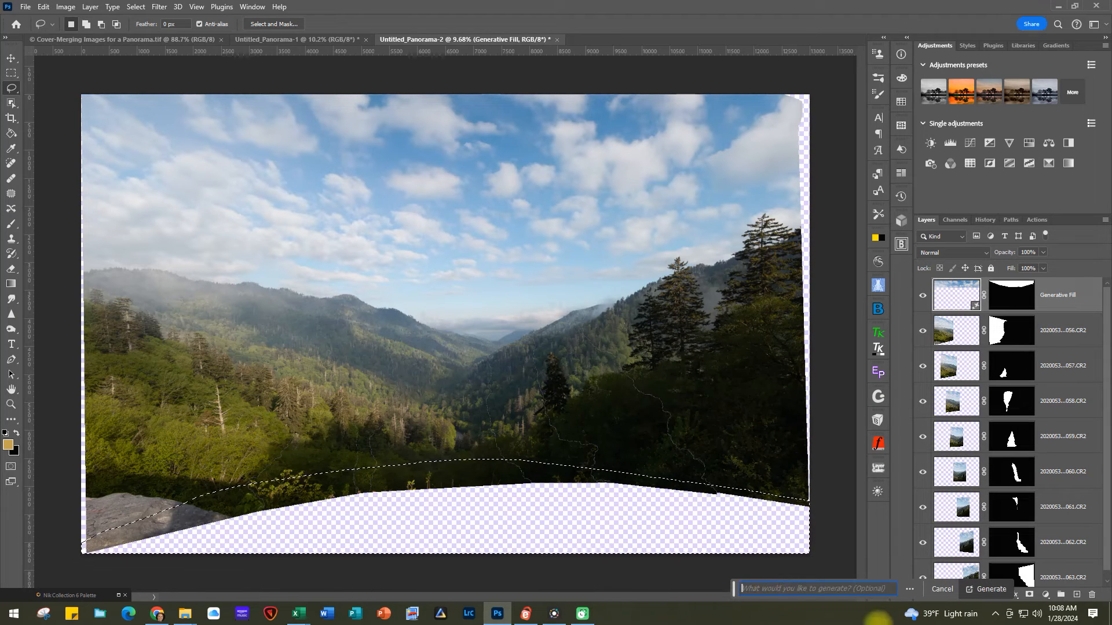
left_click(992, 588)
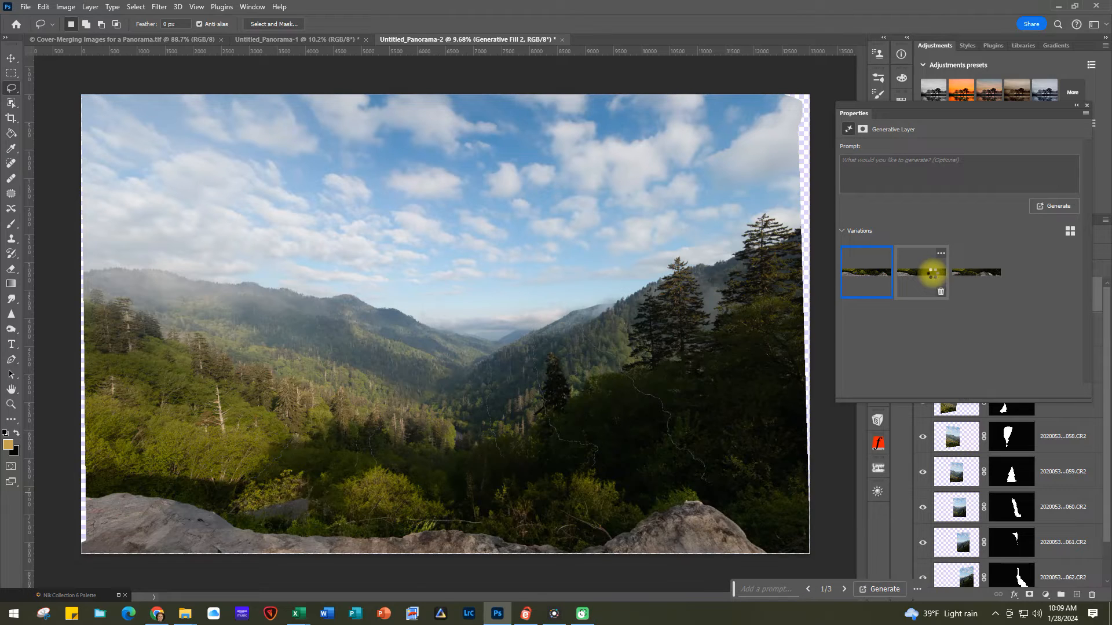
Compare the three foreground variations, keep the second one with rock only in the lower-left corner, delete the others and close the Properties panel.
left_click(932, 276)
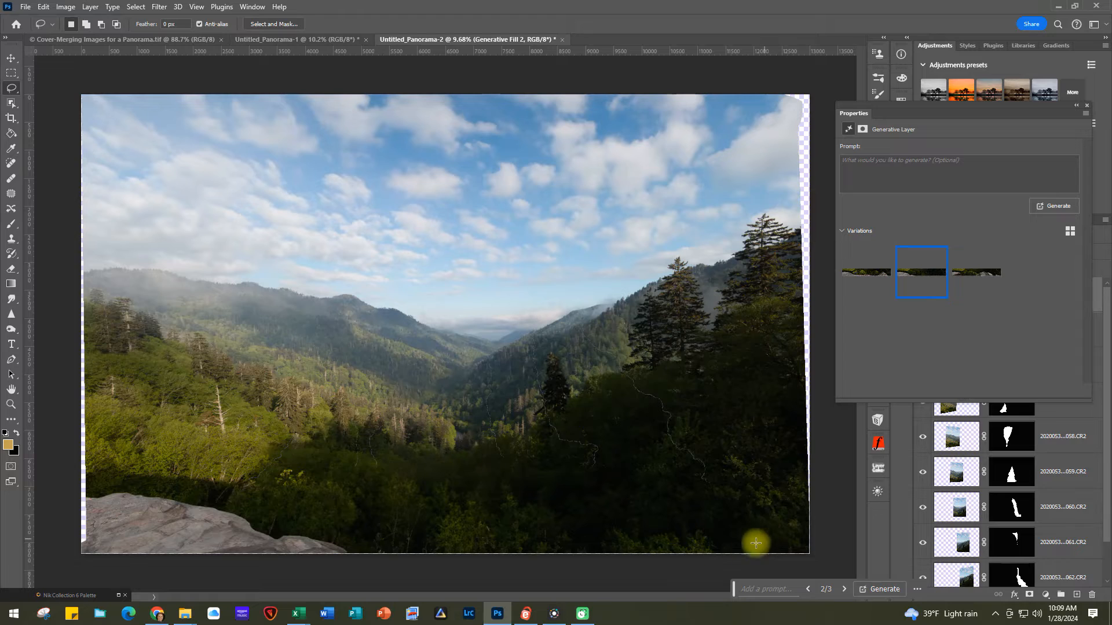
left_click(971, 276)
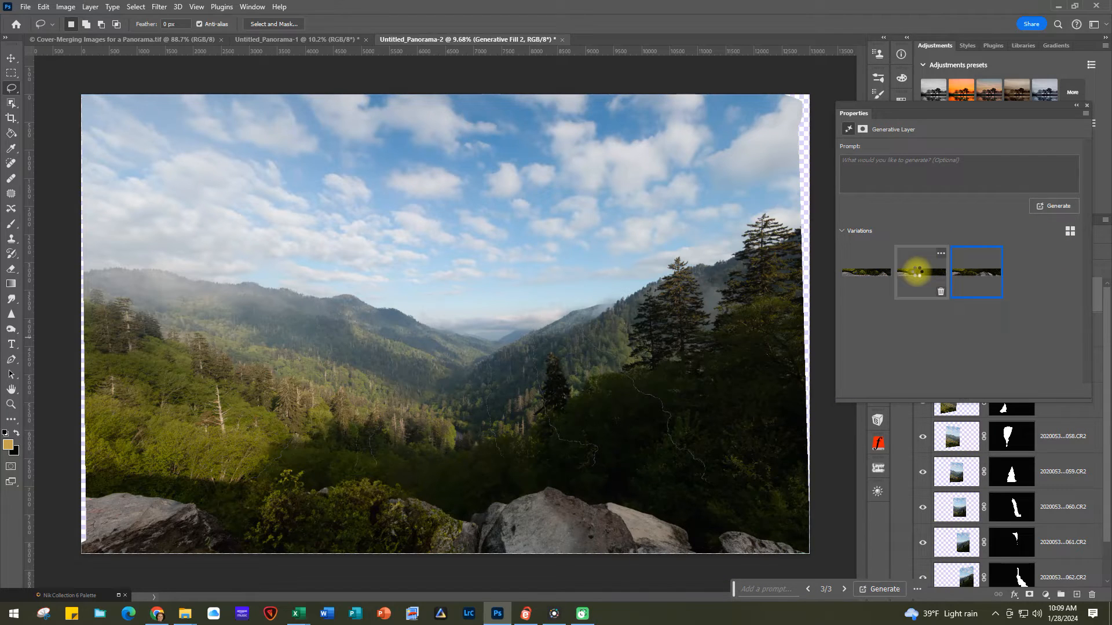
left_click(917, 275)
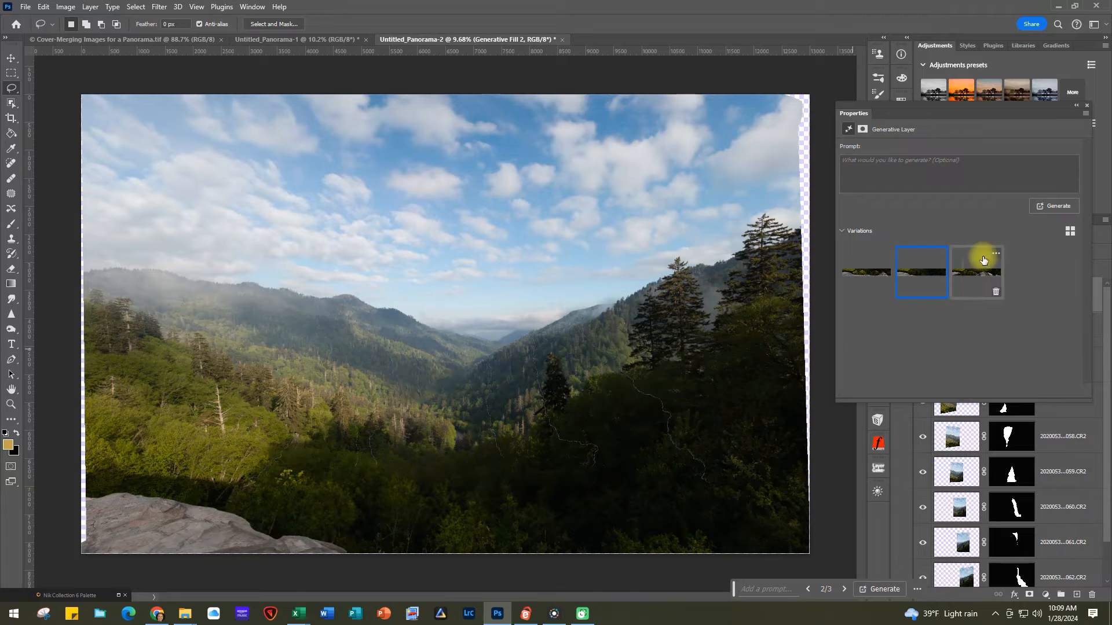
left_click(886, 291)
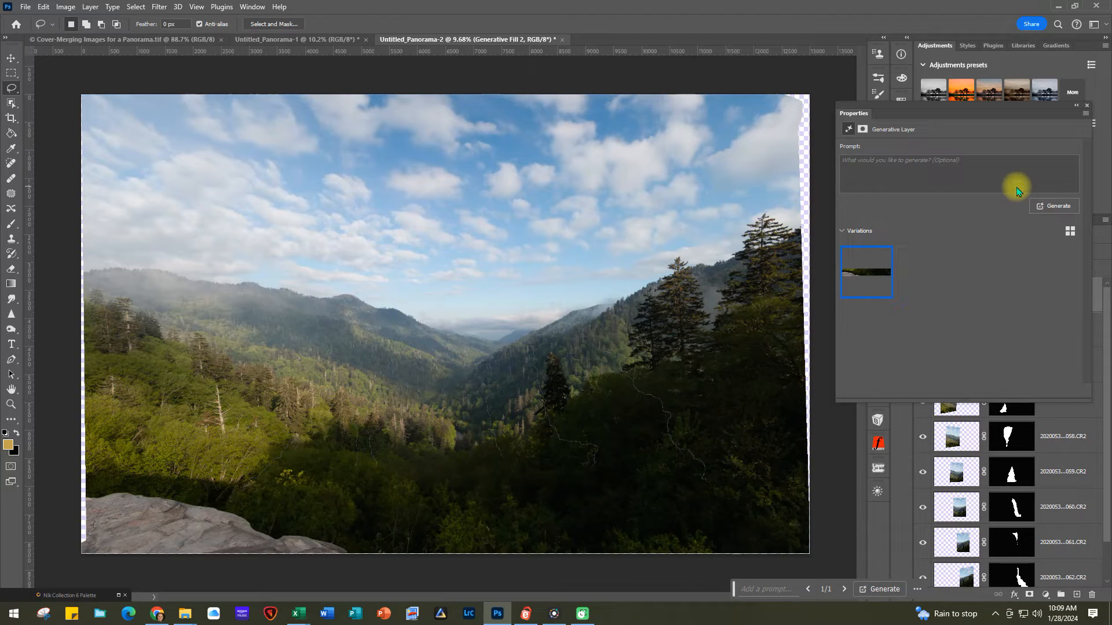
left_click(1087, 108)
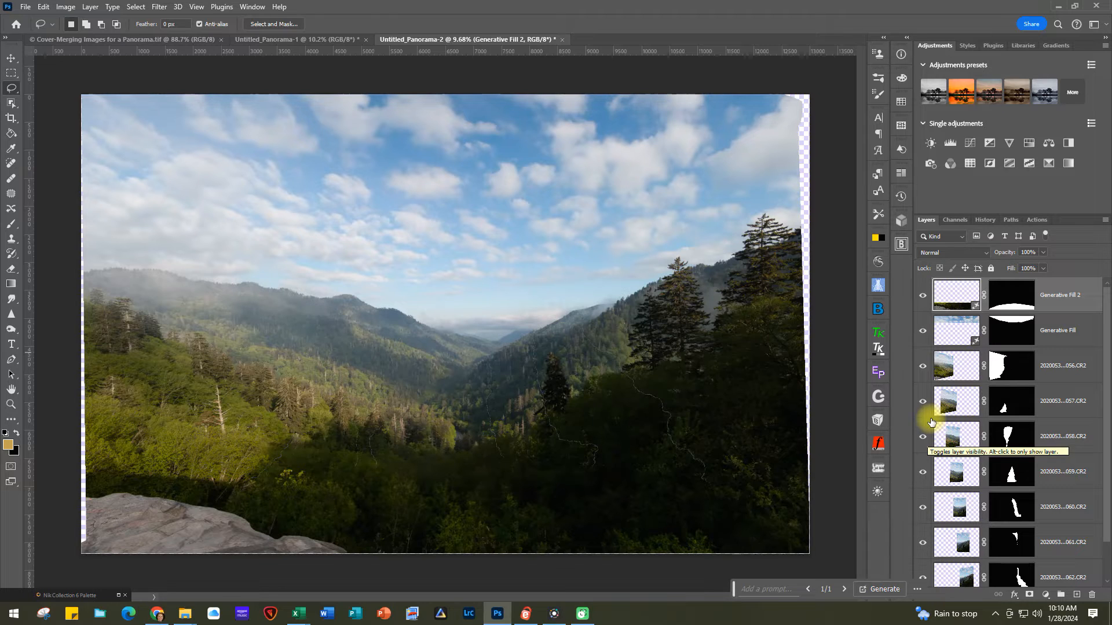
Flatten all layers of the panorama into a single background layer.
left_click(67, 8)
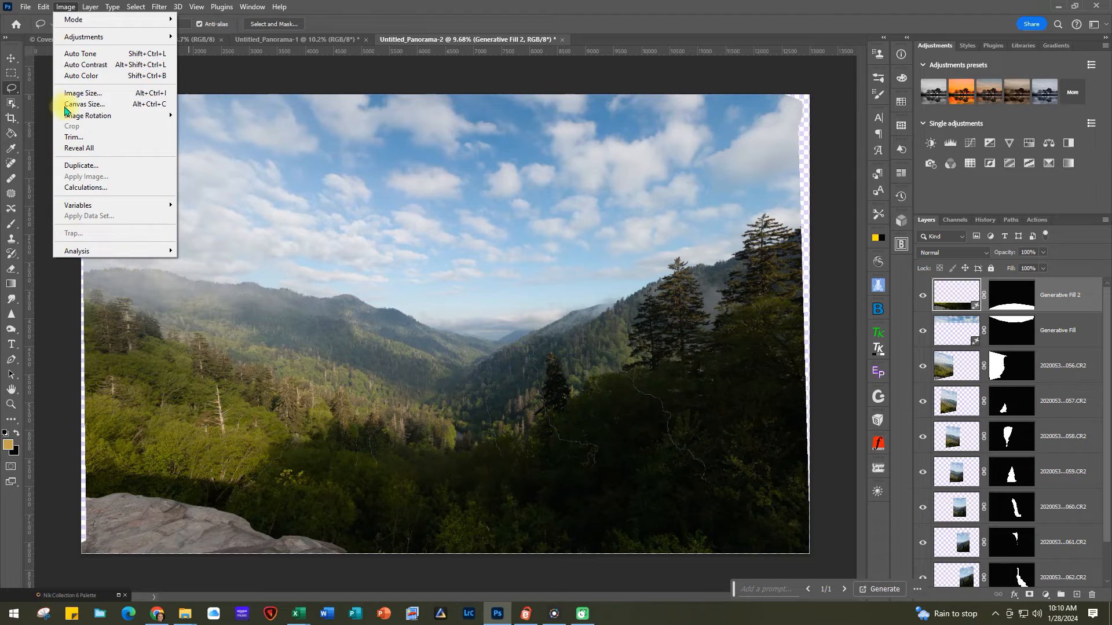
left_click(90, 7)
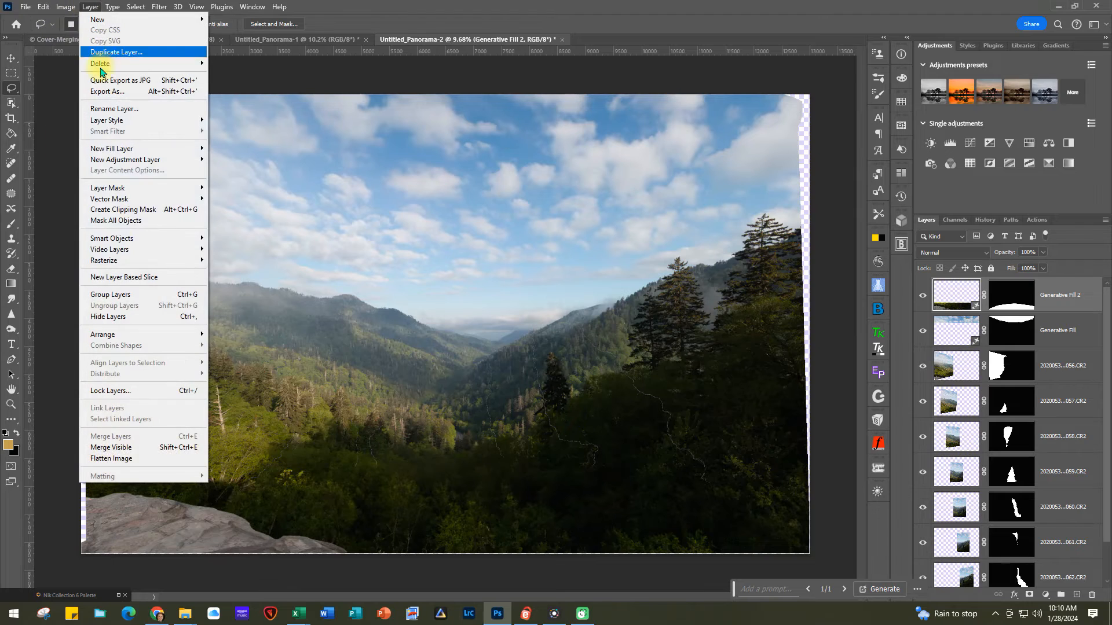
left_click(163, 460)
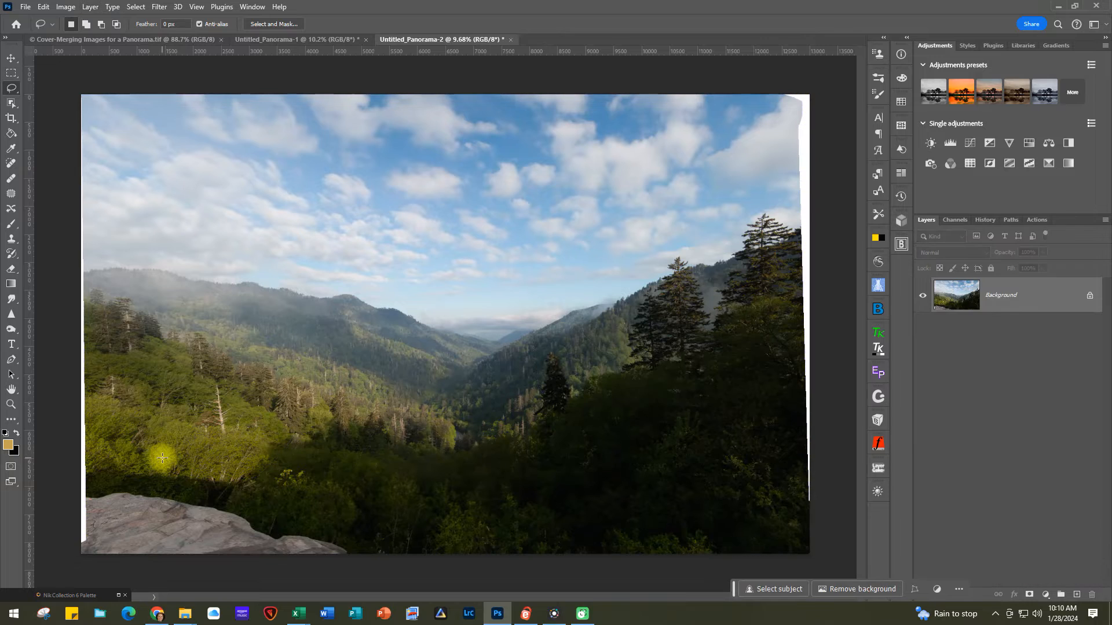
Check the flattened panorama's dimensions in Image Size without applying any change.
left_click(66, 6)
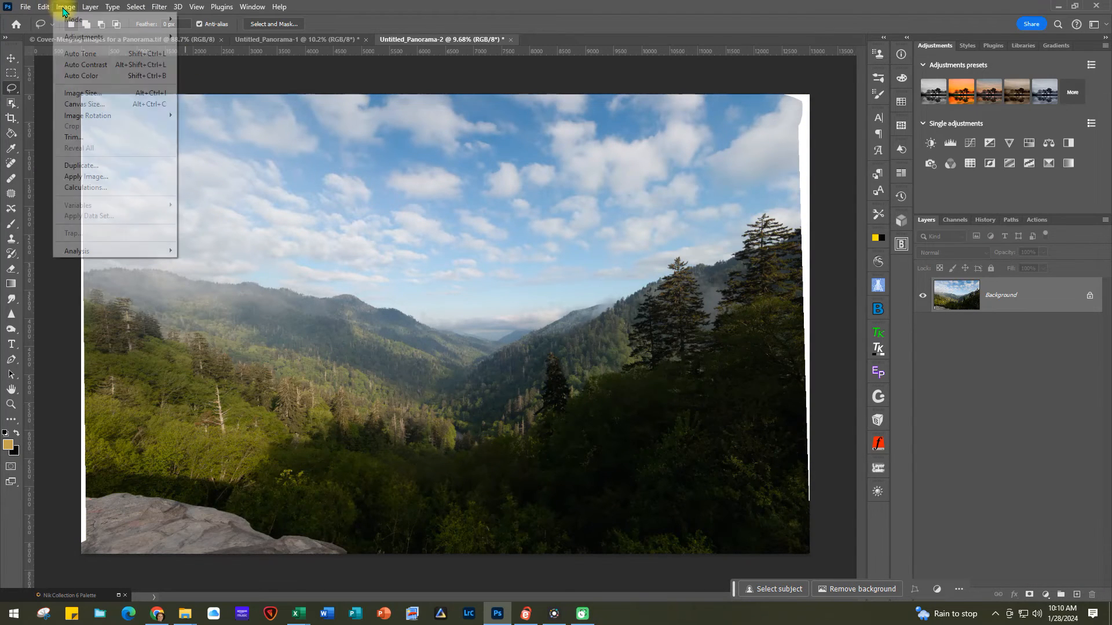
left_click(105, 96)
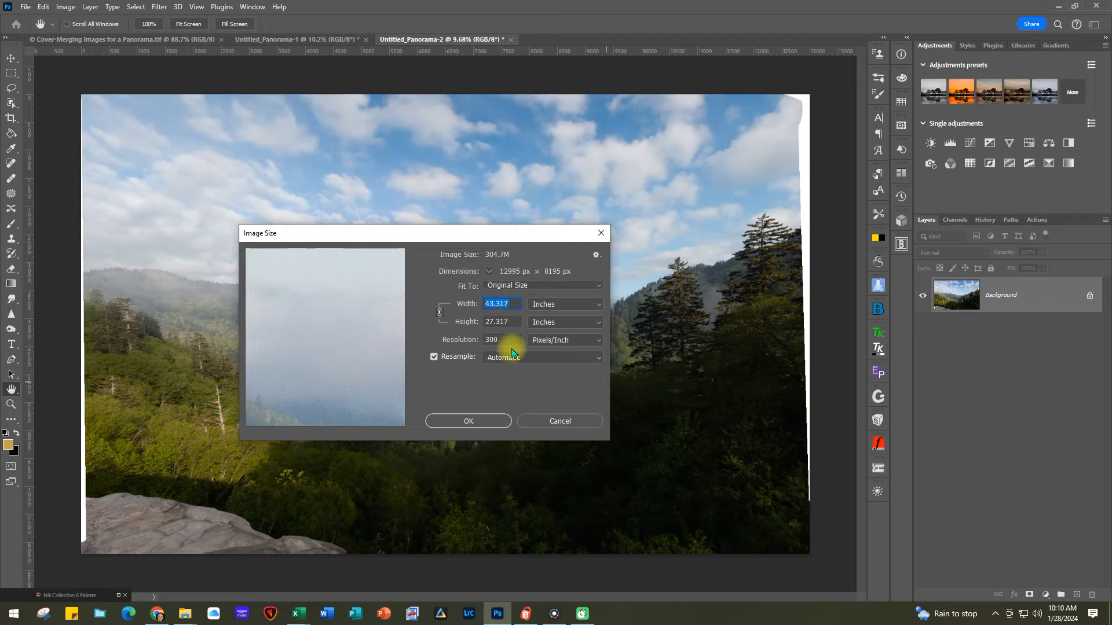
left_click(565, 421)
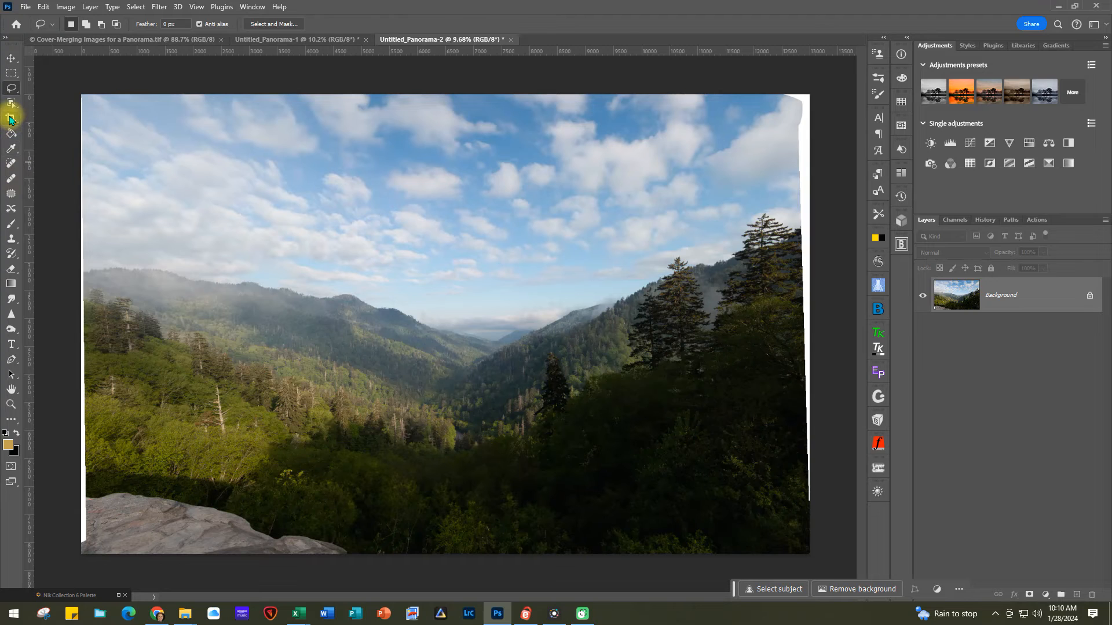
Crop the panorama slightly inward at both sides and the upper edge to remove the white borders.
left_click(10, 119)
left_click_drag(82, 323, 88, 327)
left_click_drag(805, 326, 795, 327)
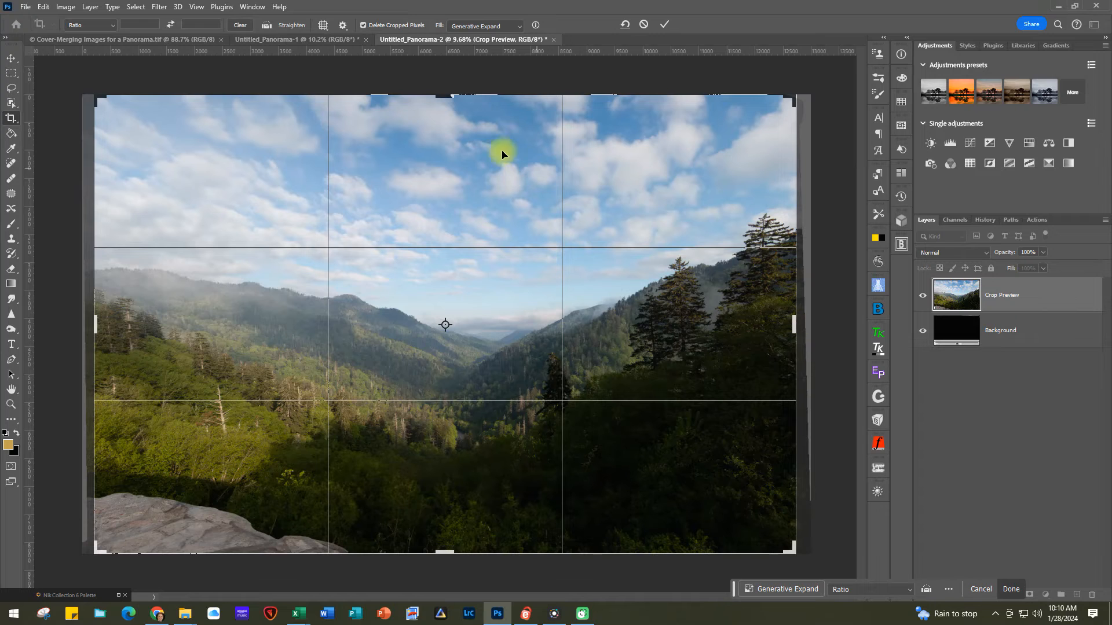
left_click_drag(447, 100, 444, 102)
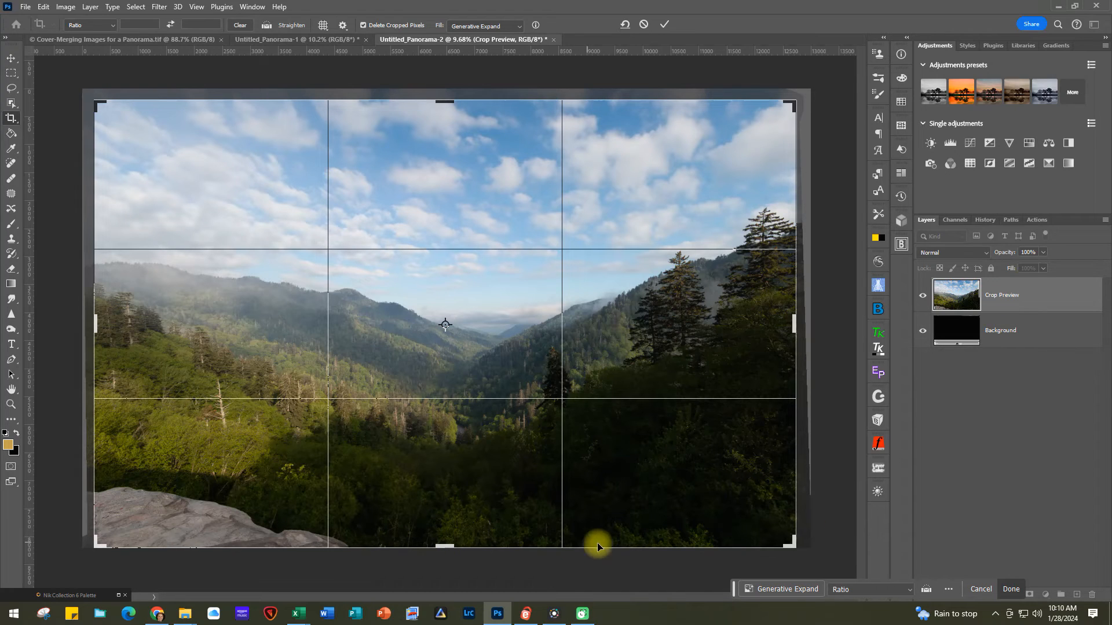
left_click(664, 23)
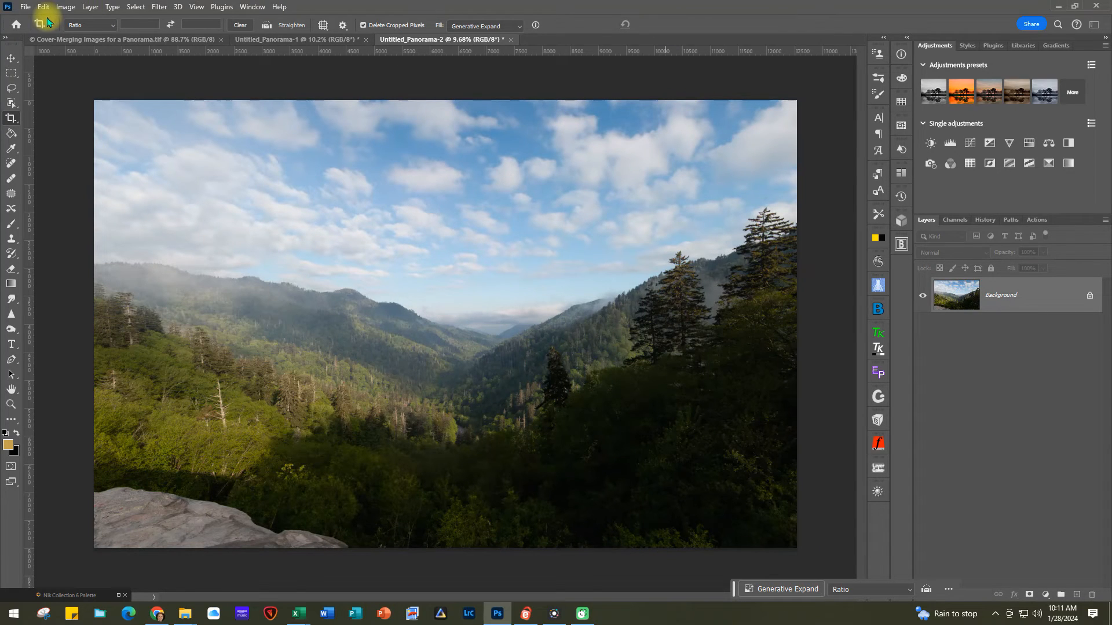
Resize the cropped panorama proportionally to a height of 12 inches.
left_click(65, 7)
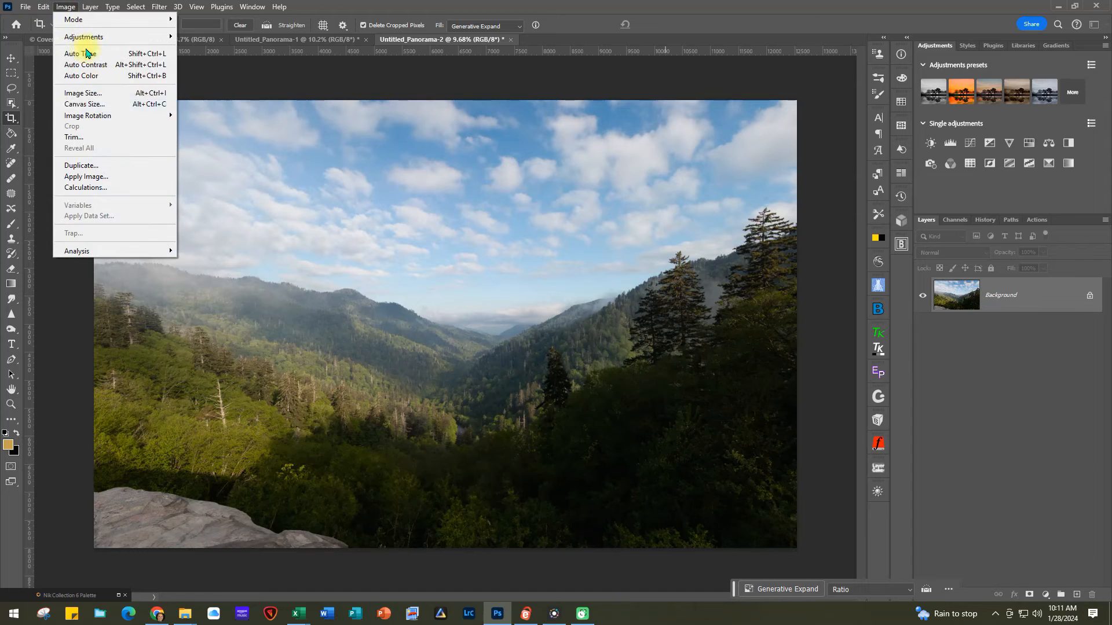
left_click(127, 93)
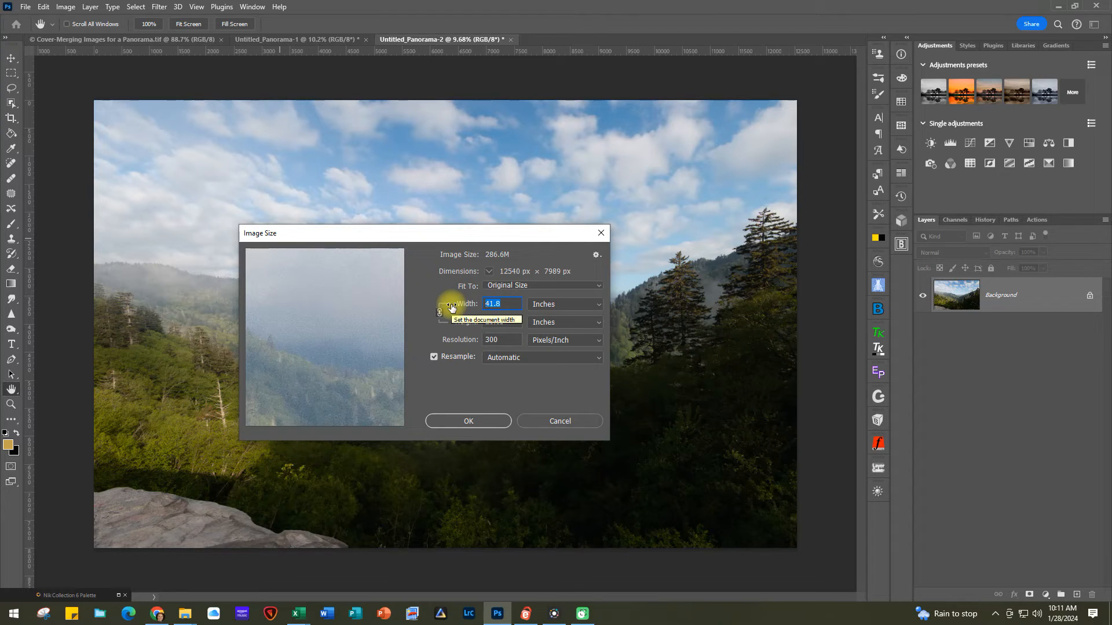
type("21")
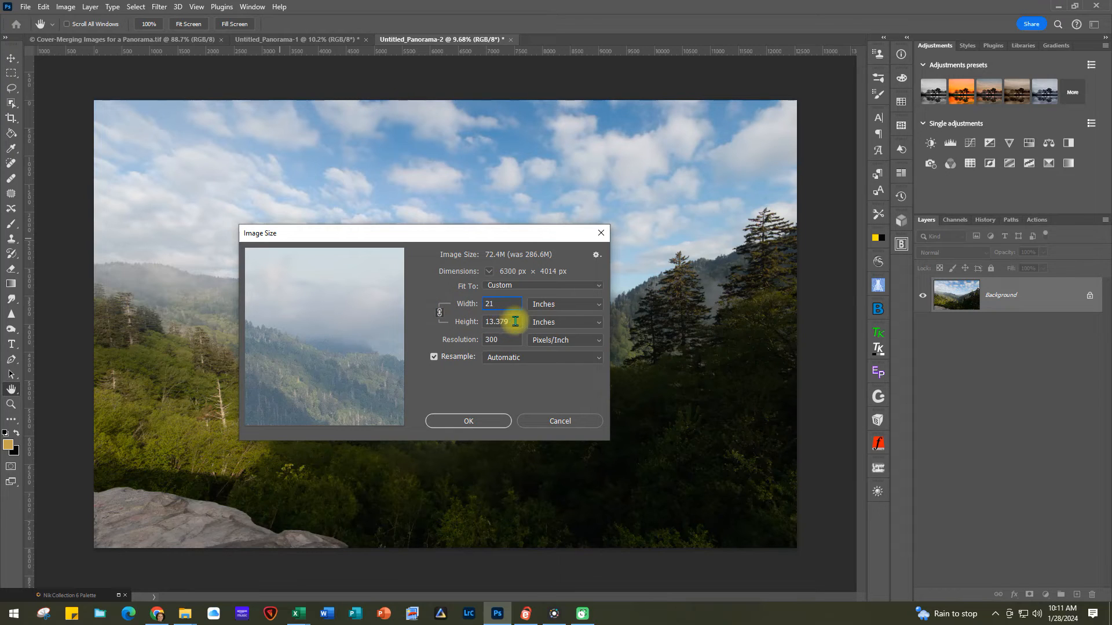
left_click_drag(514, 321, 459, 320)
type("12")
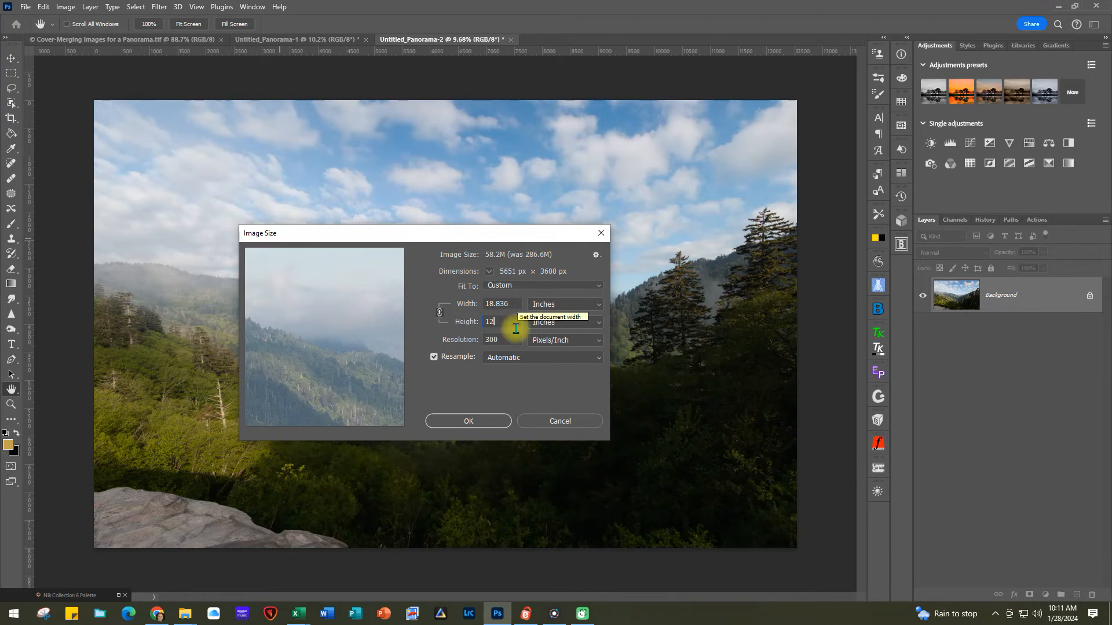
left_click(468, 421)
key("c")
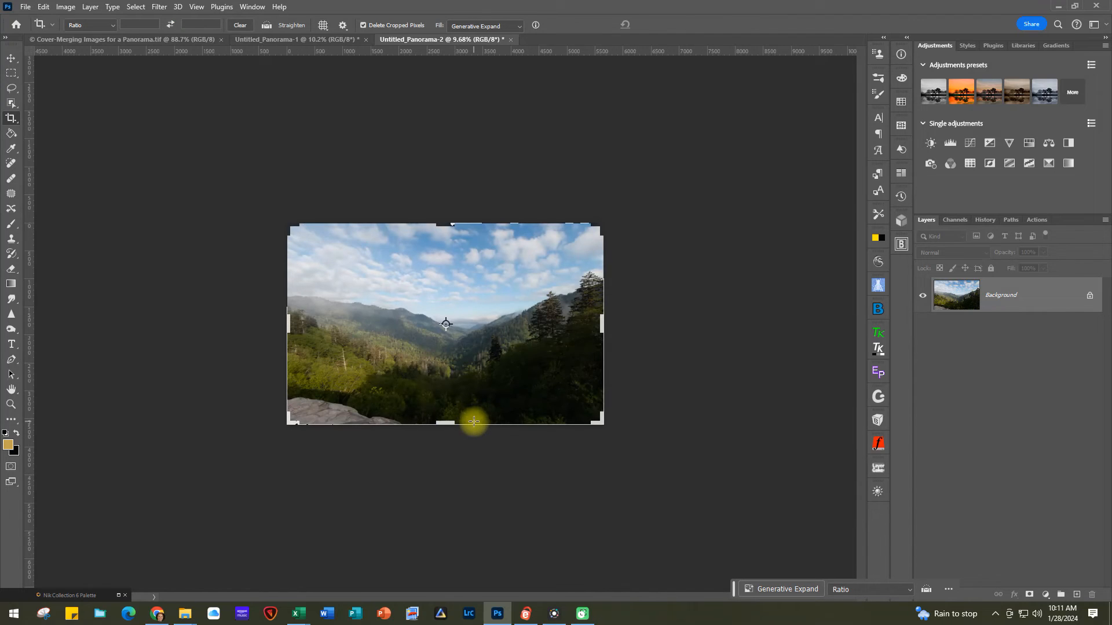
key("ctrl+0")
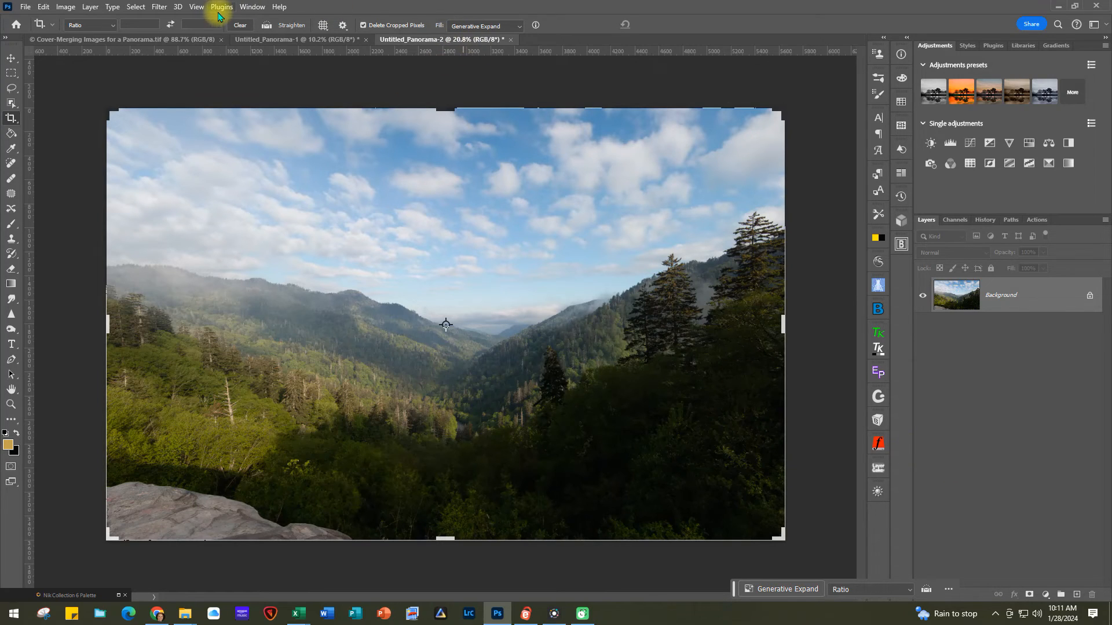
Open the panorama in the Camera Raw Filter and set Exposure to +0.15, Contrast to +21, Highlights to -33 and Shadows to +56.
left_click(158, 9)
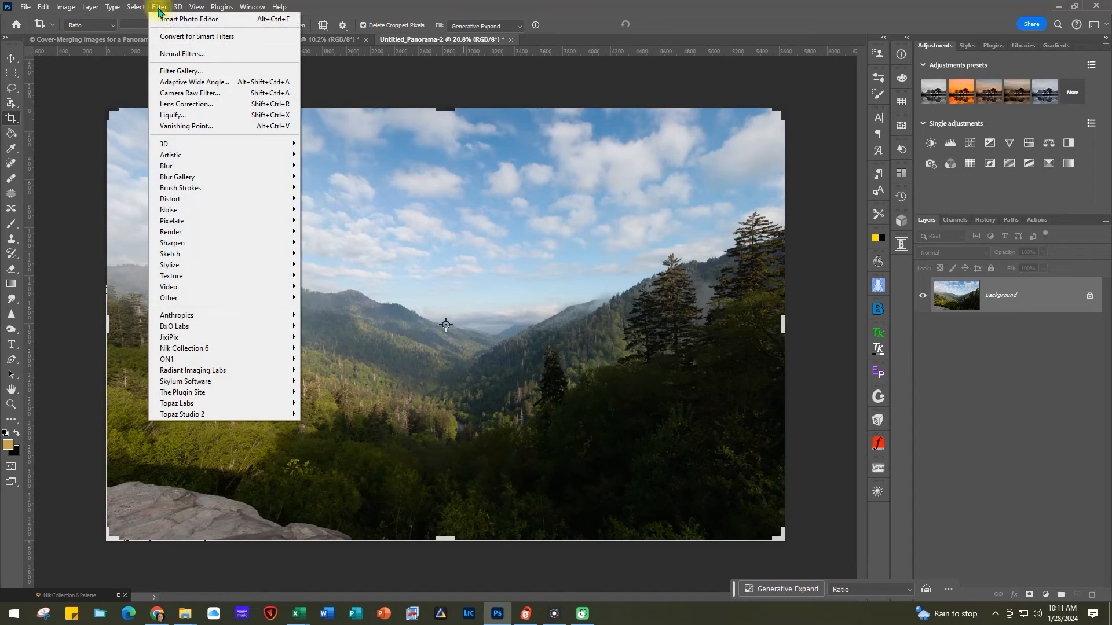
left_click(200, 92)
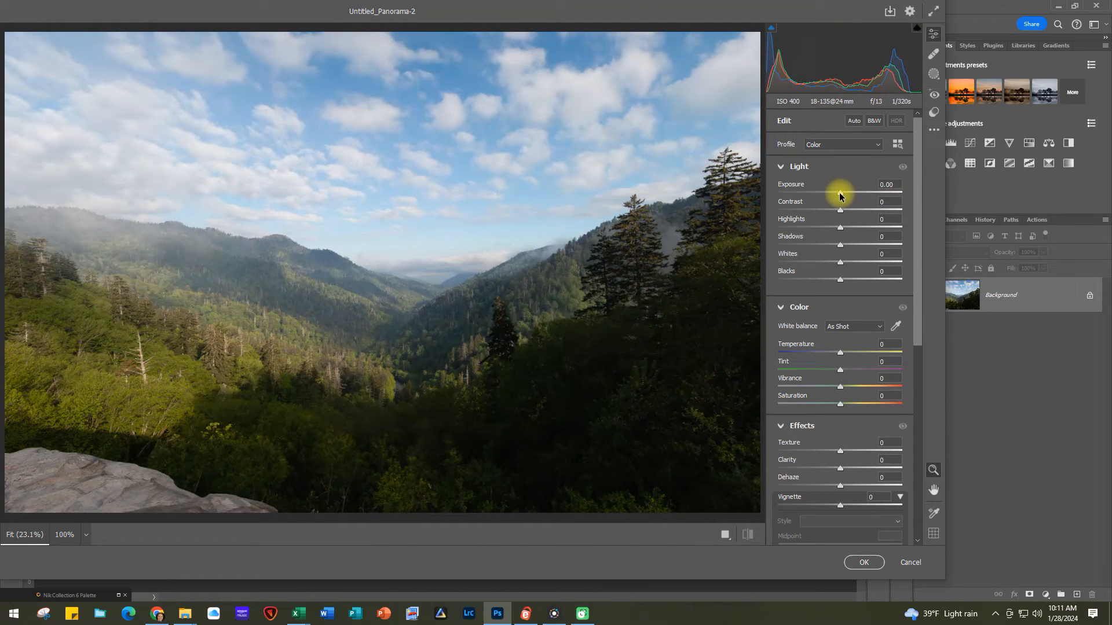
left_click_drag(840, 193, 842, 193)
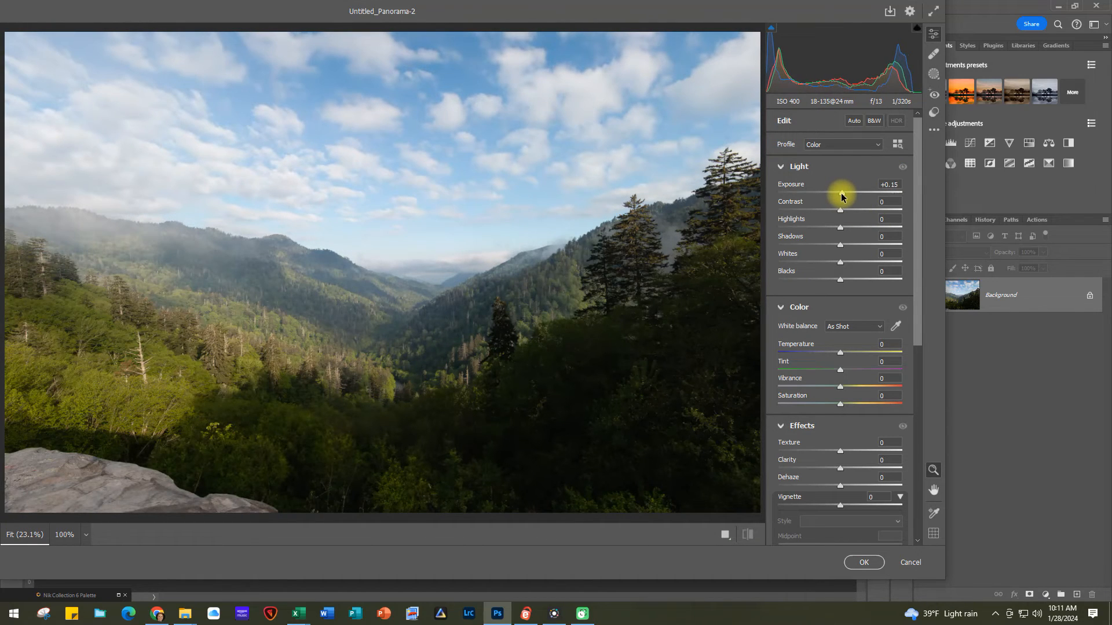
left_click_drag(840, 211, 850, 211)
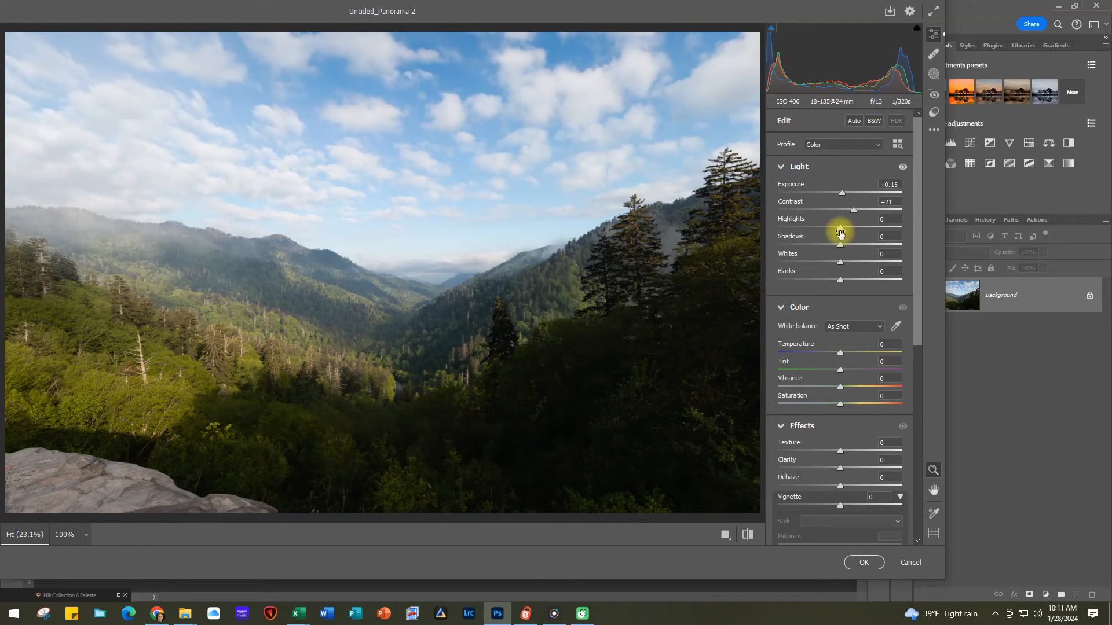
left_click_drag(841, 227, 826, 227)
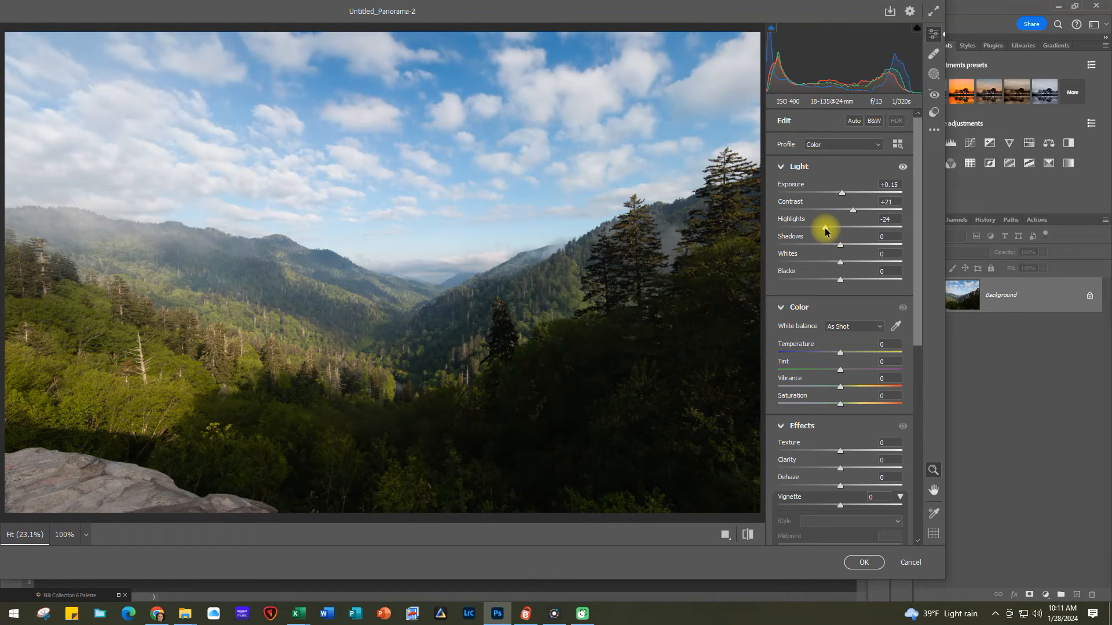
left_click_drag(840, 245, 819, 229)
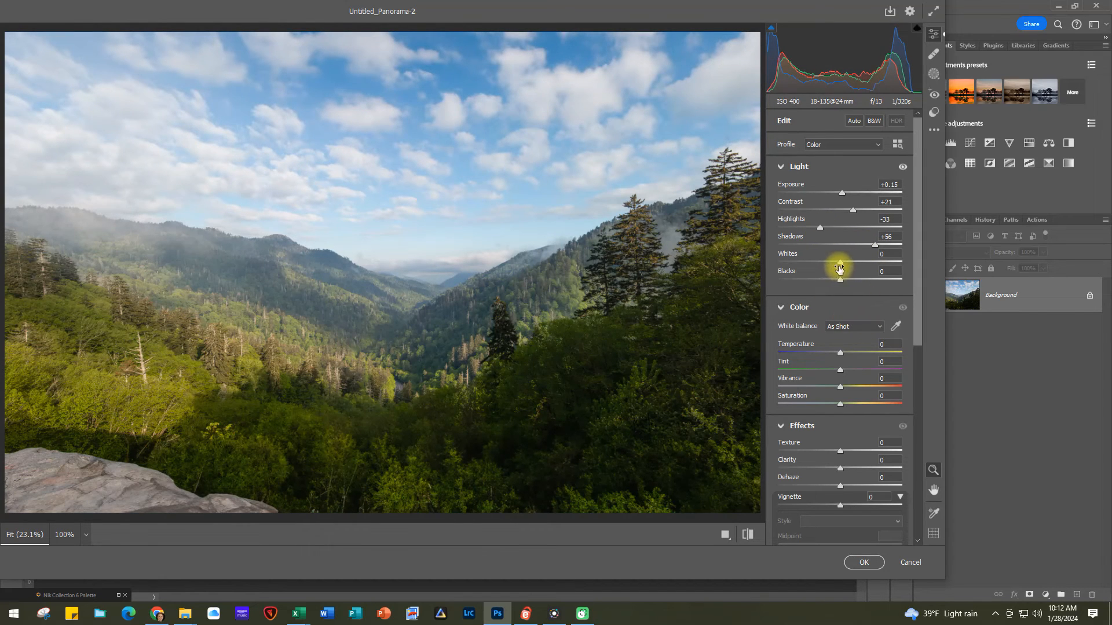
Set Whites to +46 and Blacks to +65, and lower Highlights to -69 in Camera Raw.
key("alt")
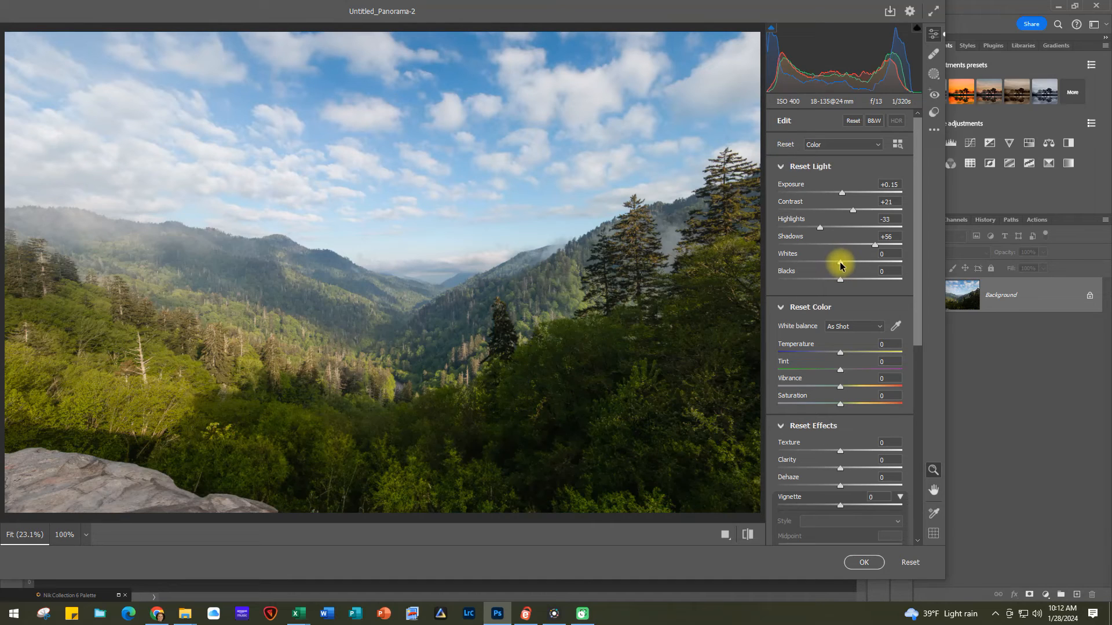
left_click_drag(840, 265, 868, 265)
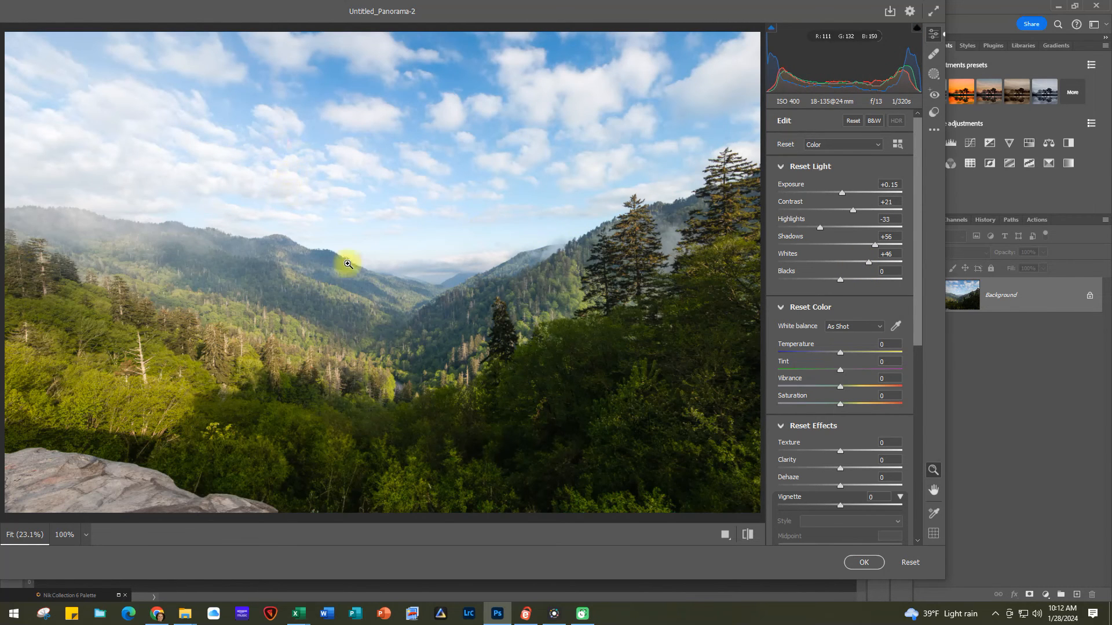
key("alt")
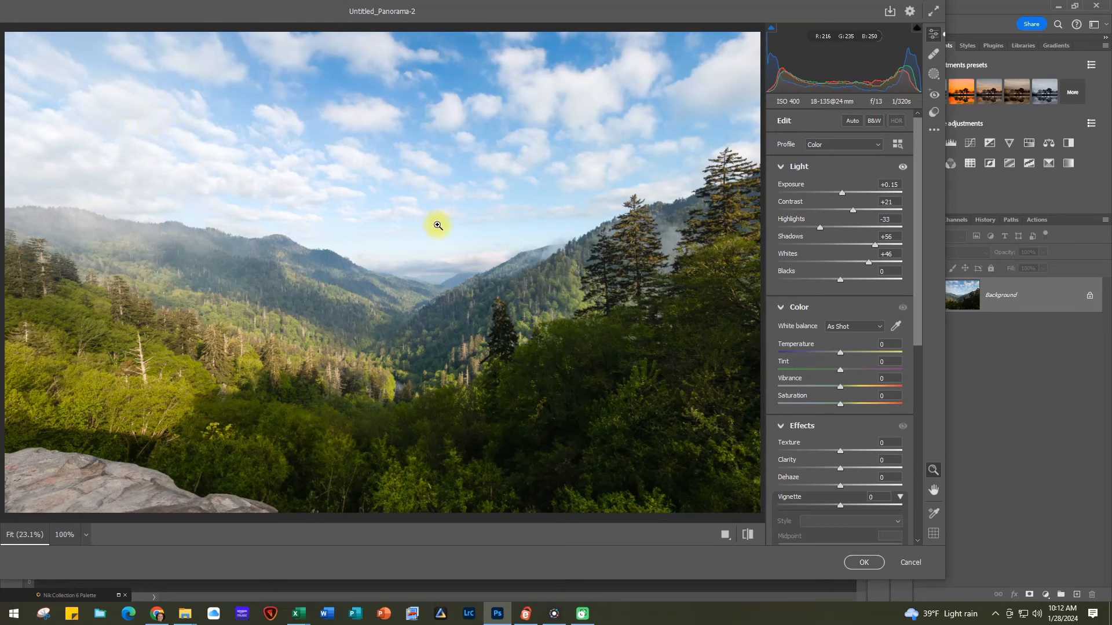
key("alt")
left_click_drag(840, 282, 880, 285)
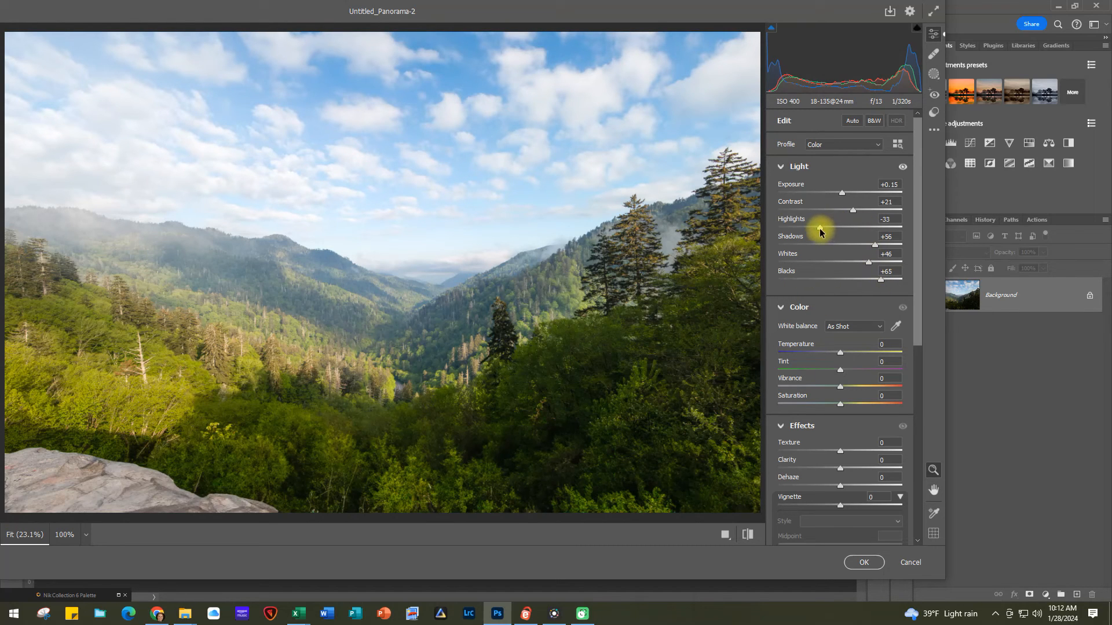
left_click_drag(820, 231, 809, 231)
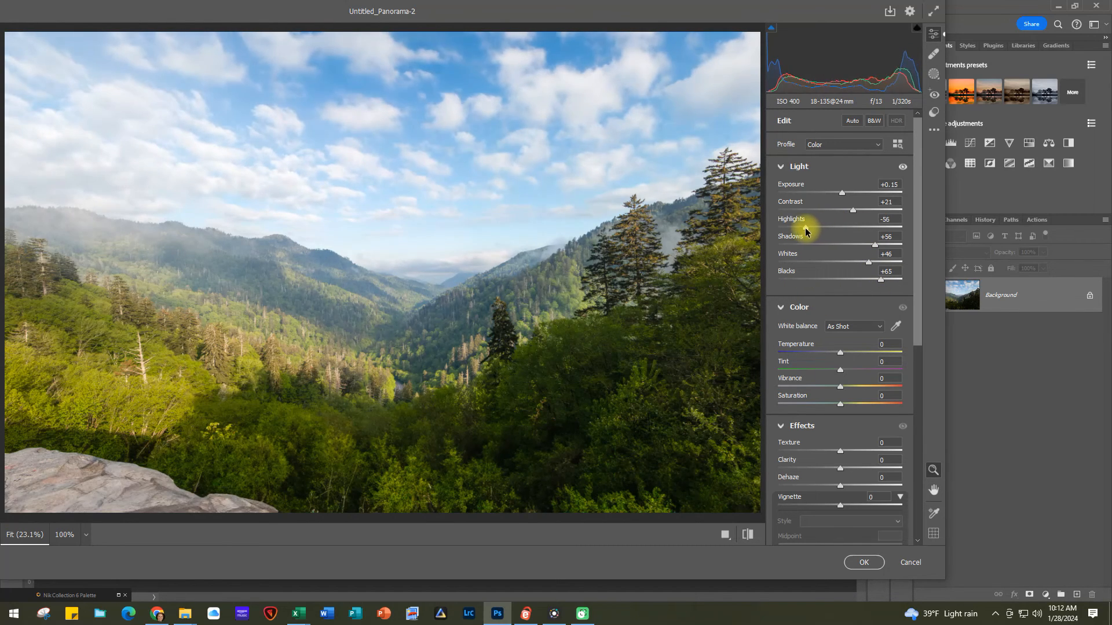
left_click_drag(804, 230, 798, 232)
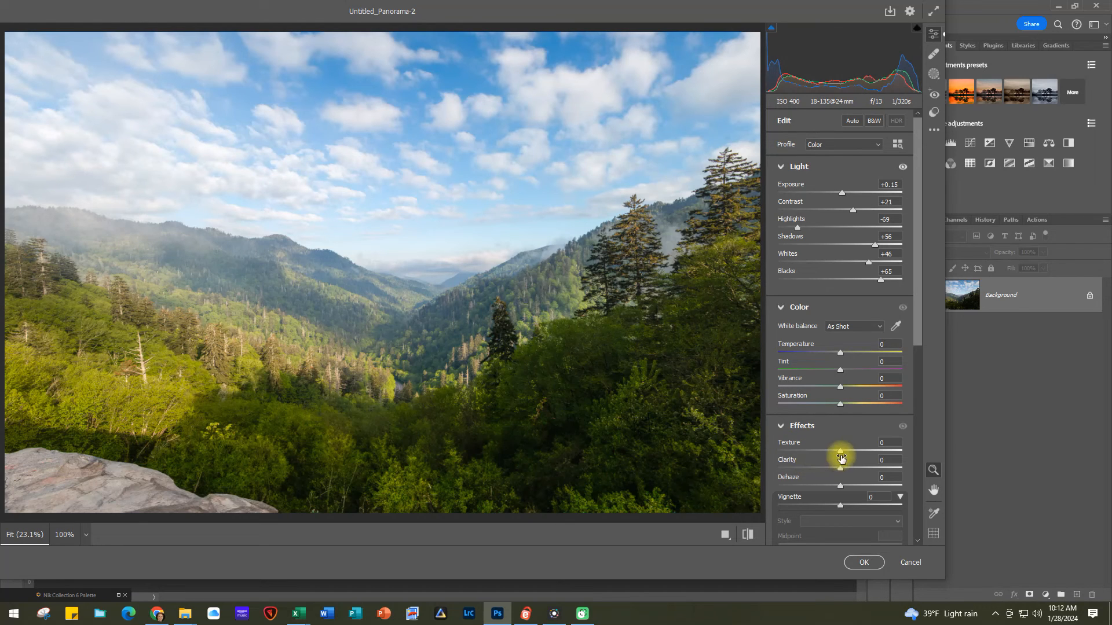
Set Texture to +20, Clarity to +18 and Vibrance to +7 in Camera Raw.
left_click_drag(840, 454, 851, 454)
left_click_drag(842, 468, 851, 472)
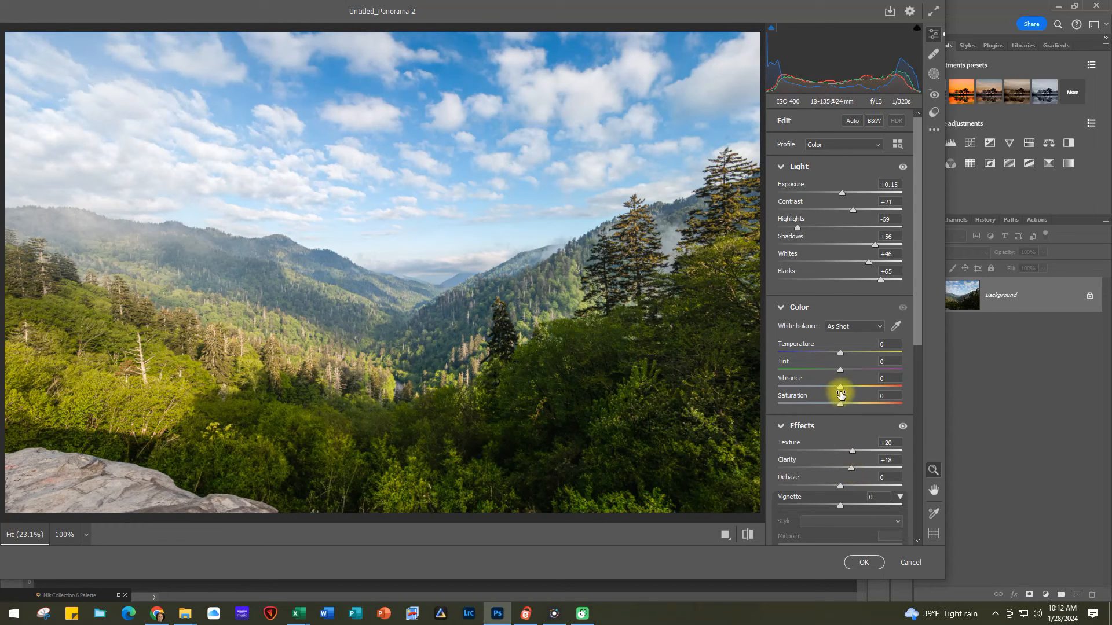
left_click_drag(842, 392, 844, 392)
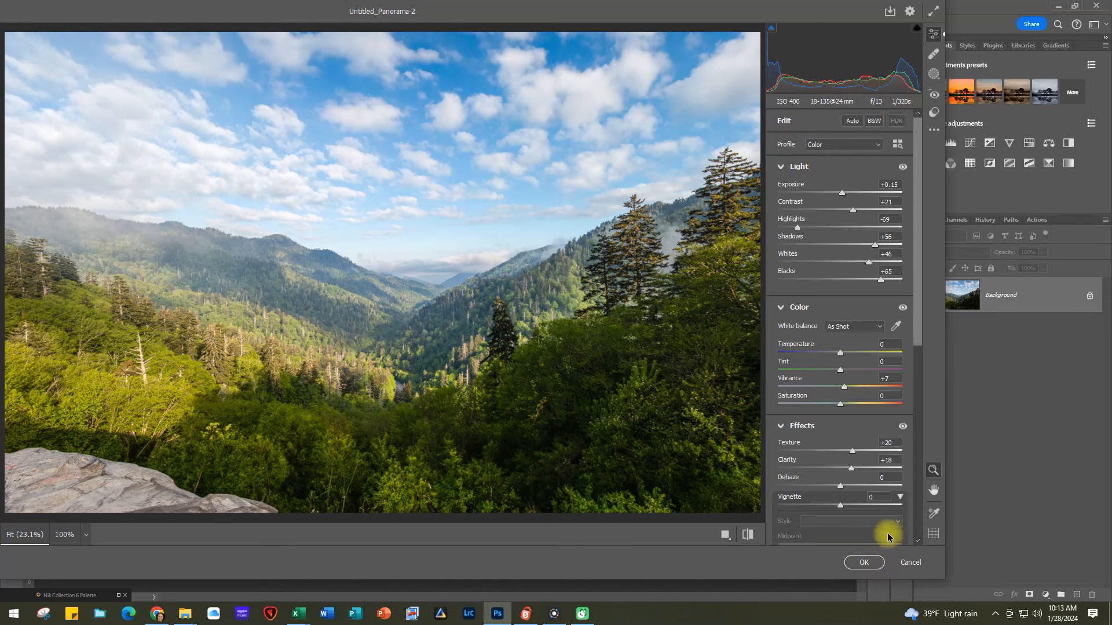
Set Noise Reduction and Color Noise Reduction to 15 each, expand the Optics settings, and apply the Camera Raw Filter to the panorama.
left_click_drag(918, 325, 917, 529)
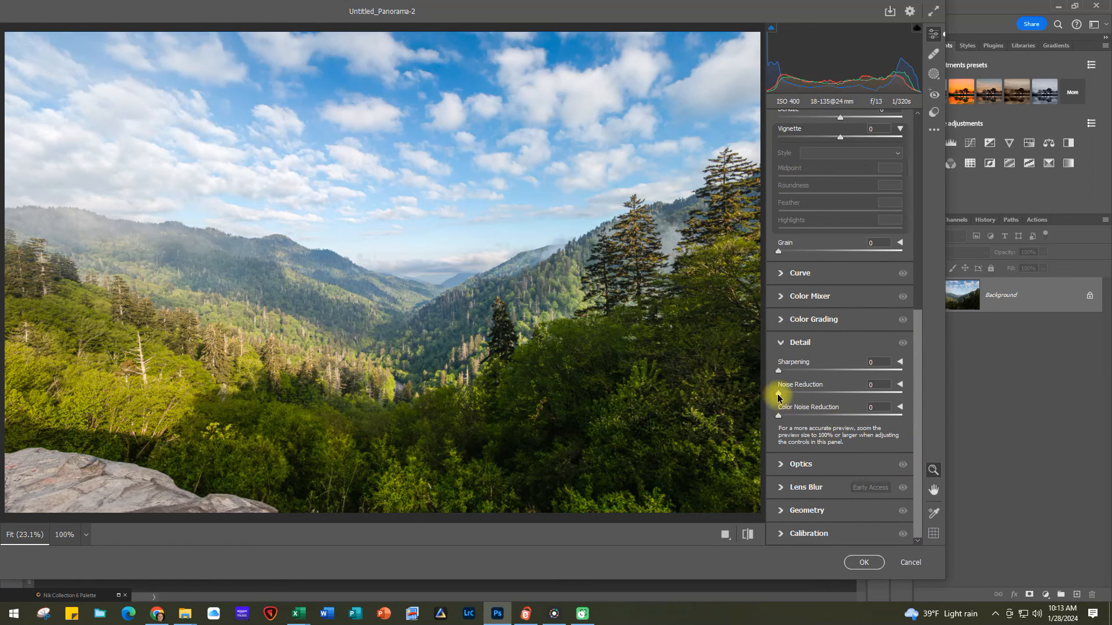
left_click_drag(779, 397, 797, 397)
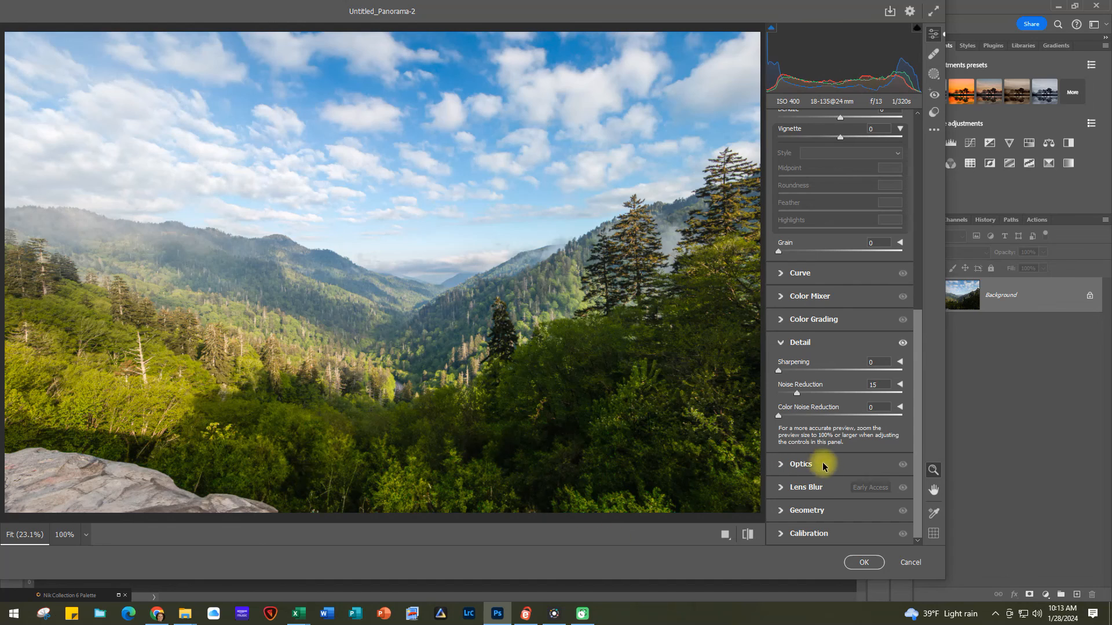
left_click_drag(778, 417, 793, 416)
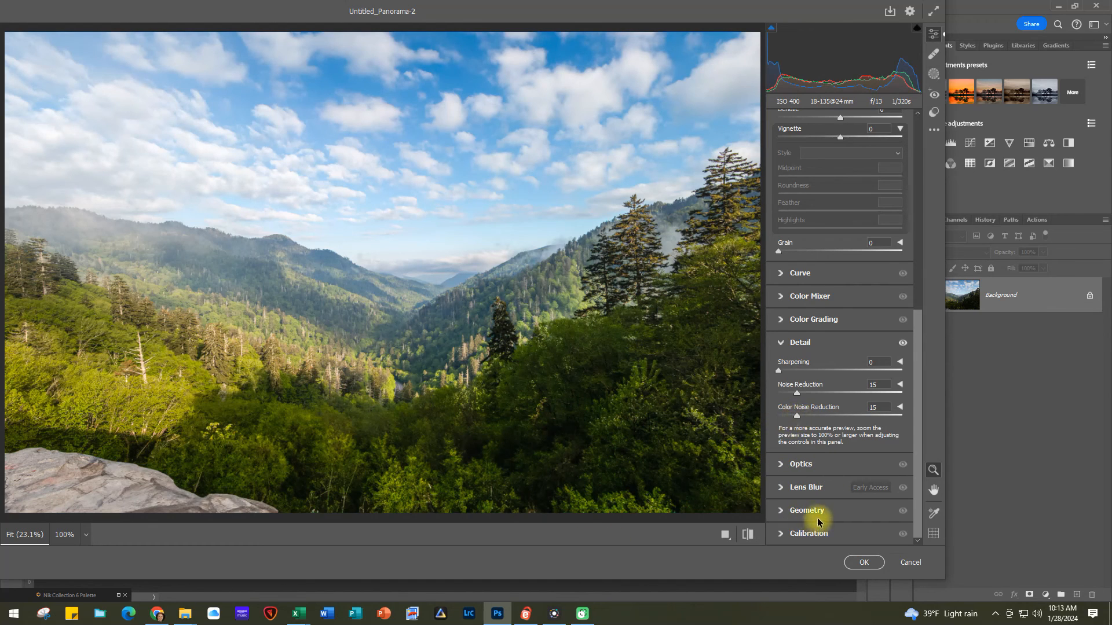
left_click(782, 466)
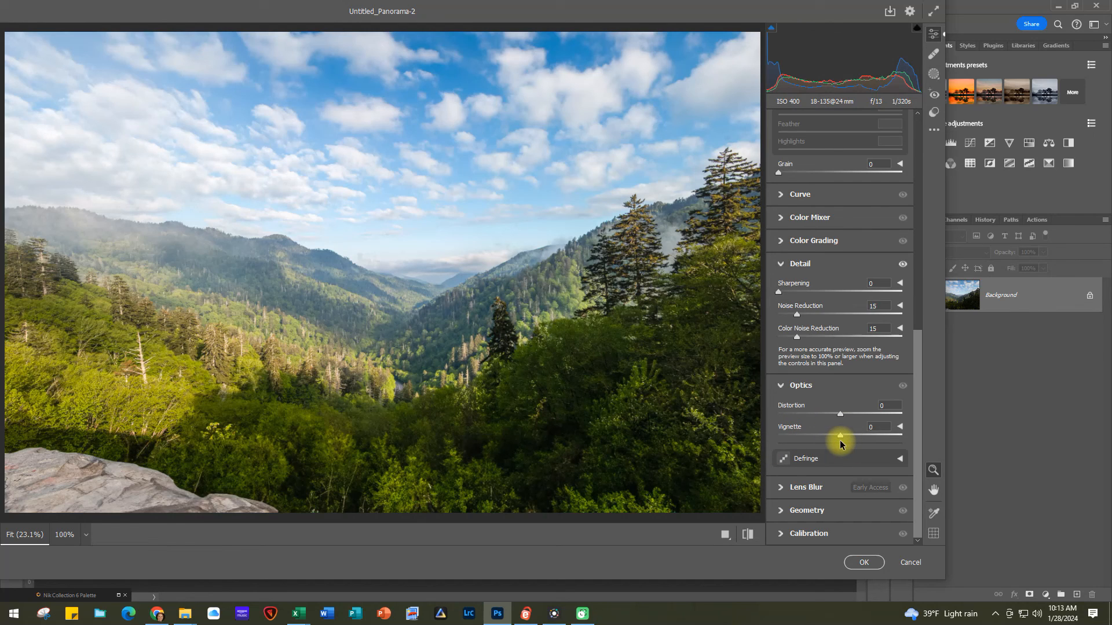
left_click(864, 563)
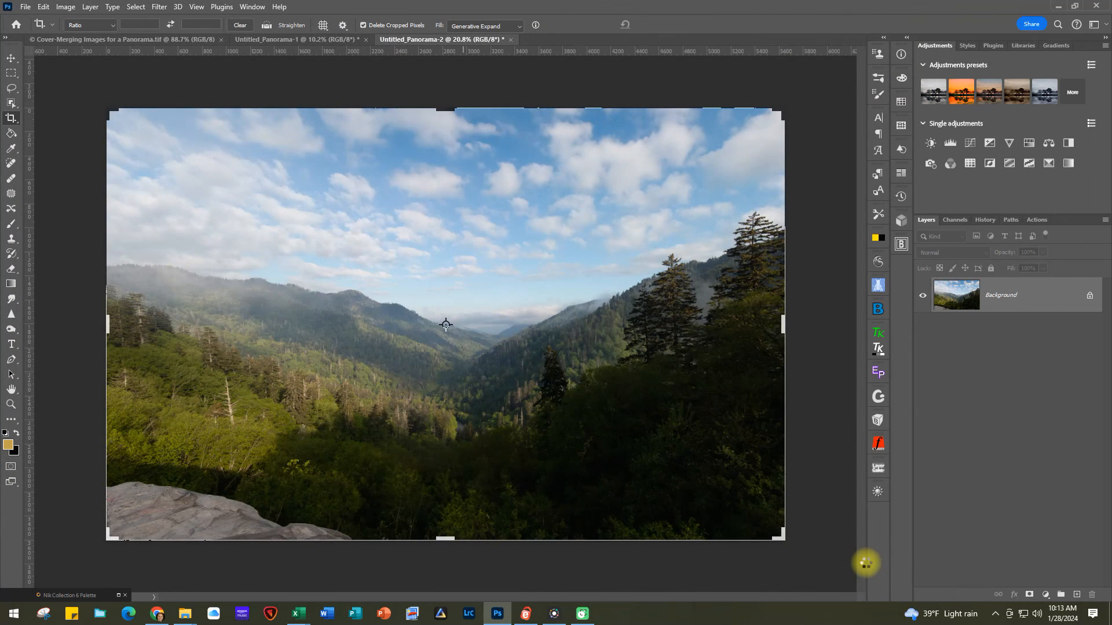